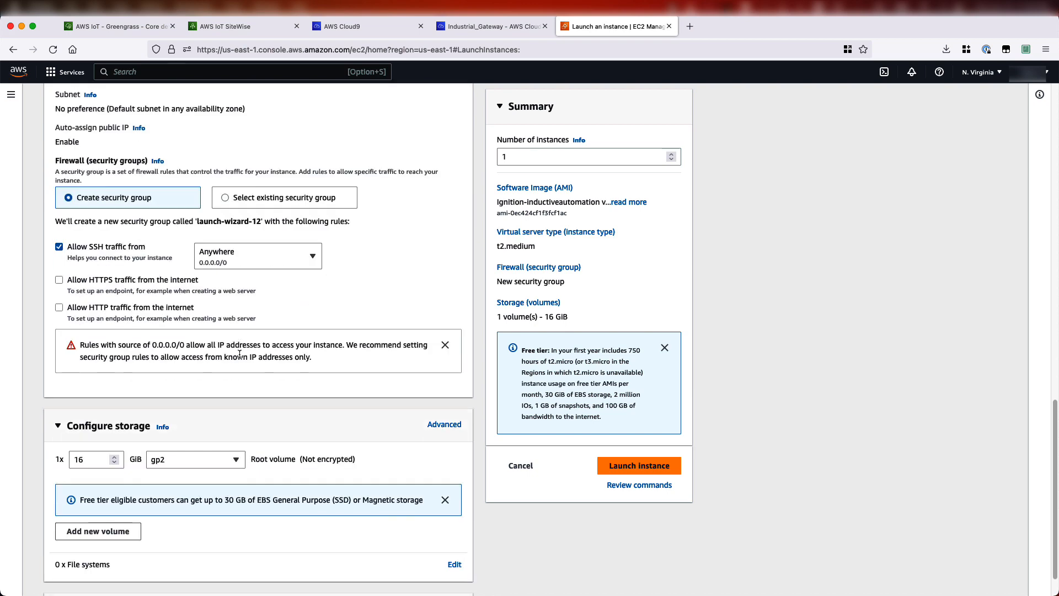
# - Allow HTTP and HTTPS traffic from the internet in the new security group
pyautogui.scroll(1, 221, 345)
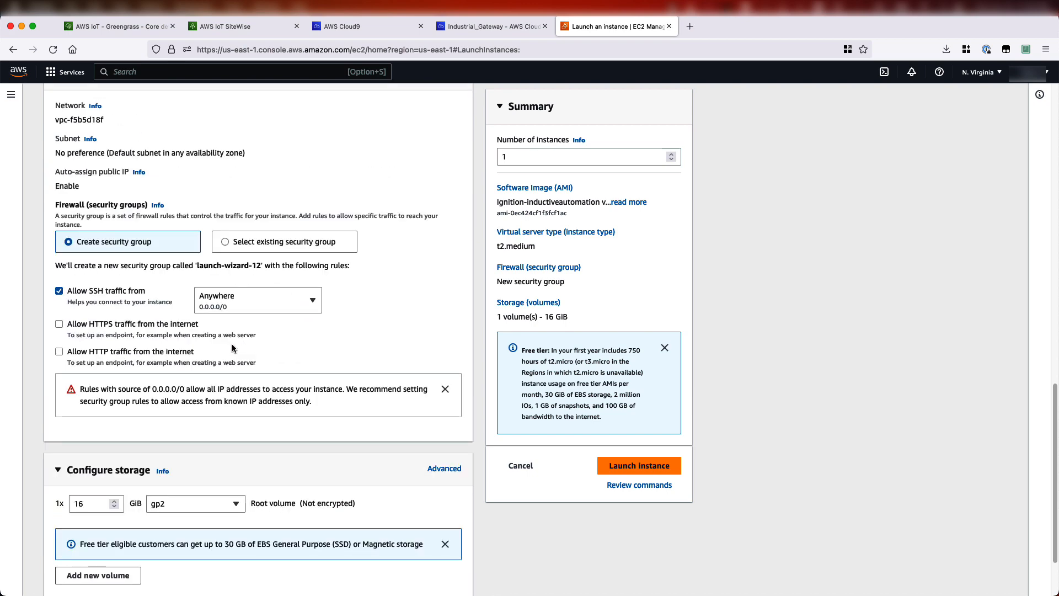
pyautogui.click(59, 352)
pyautogui.click(59, 324)
pyautogui.scroll(-3, 243, 398)
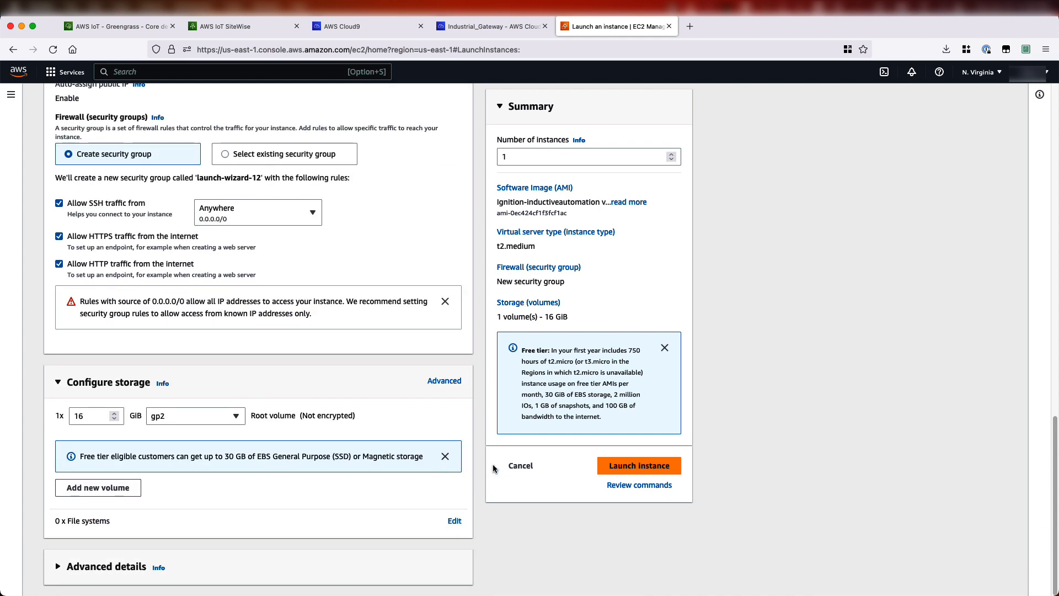
# - Launch the instance
pyautogui.click(620, 469)
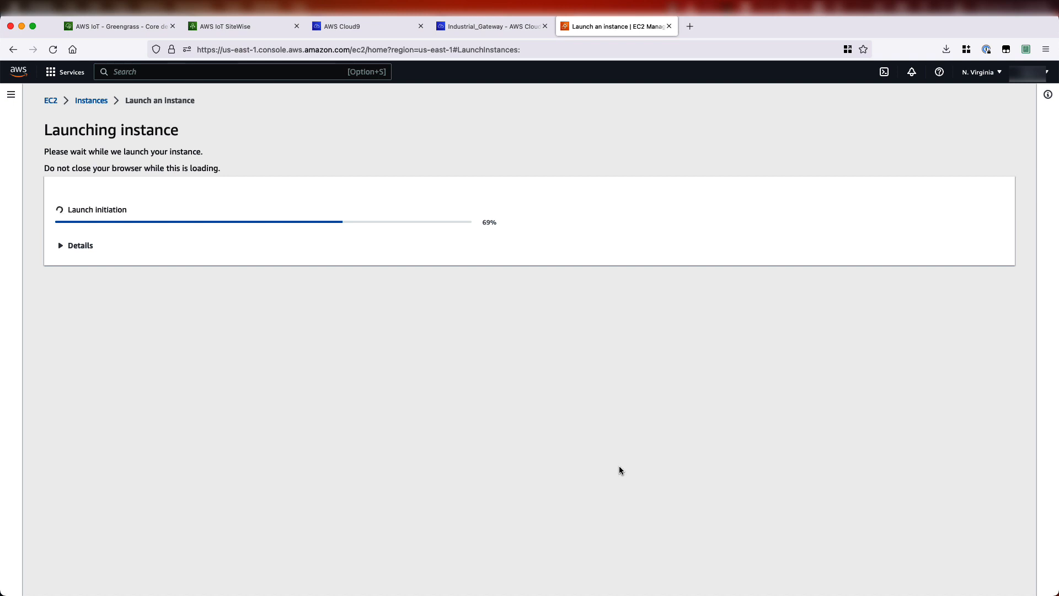
pyautogui.press('super+shift+4')
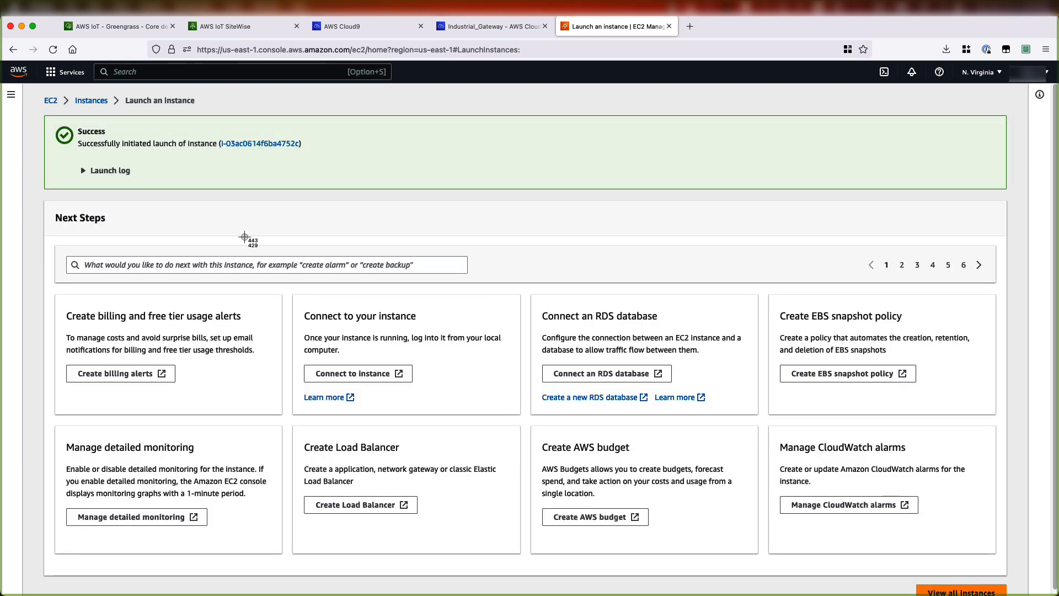
# - Open the new Ignition EoN instance's details and copy its public IPv4 address
pyautogui.click(99, 102)
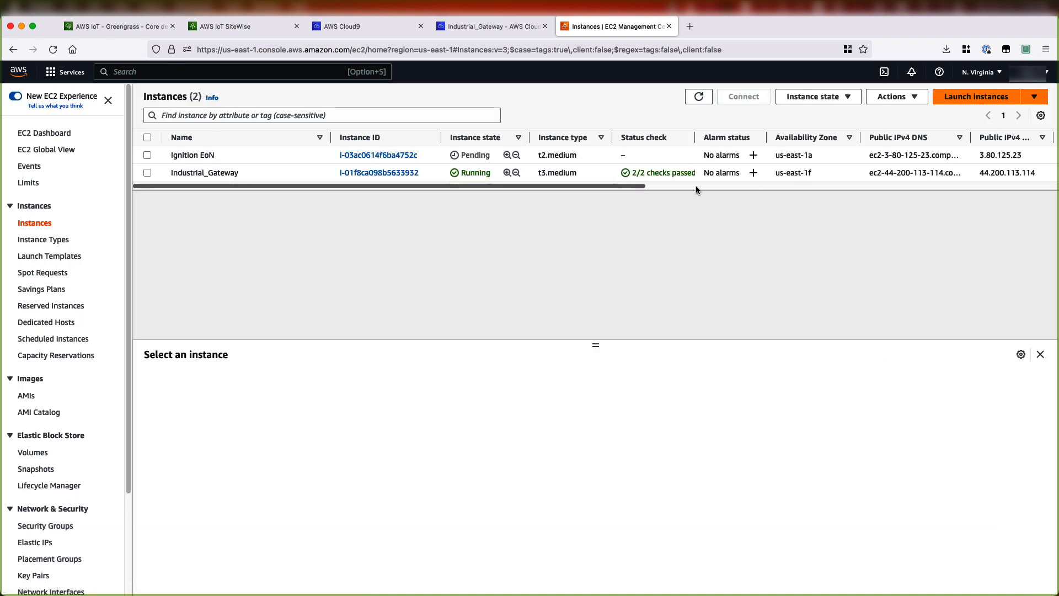
pyautogui.click(369, 156)
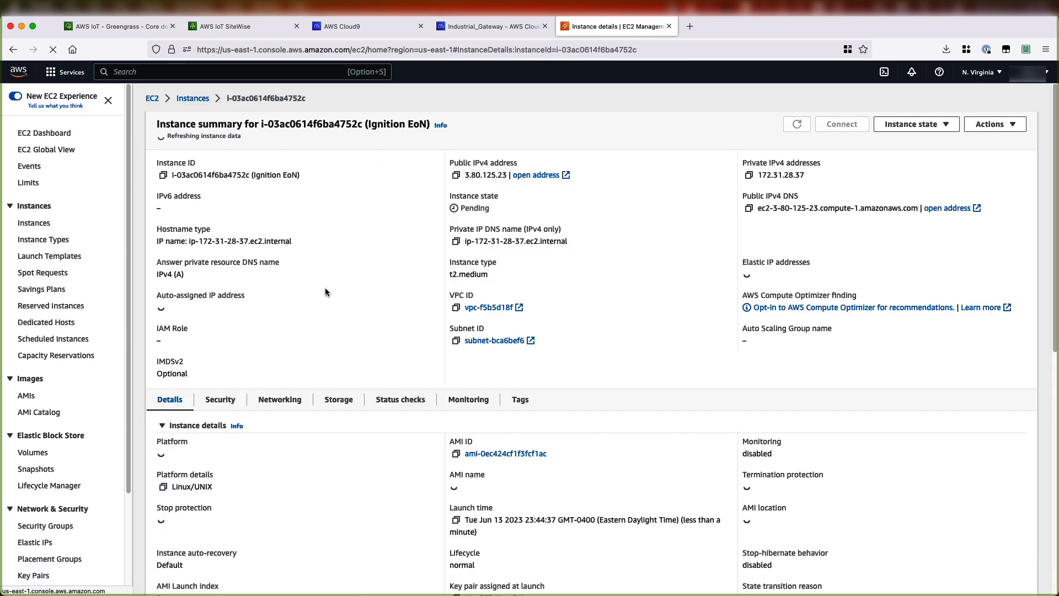
pyautogui.click(456, 172)
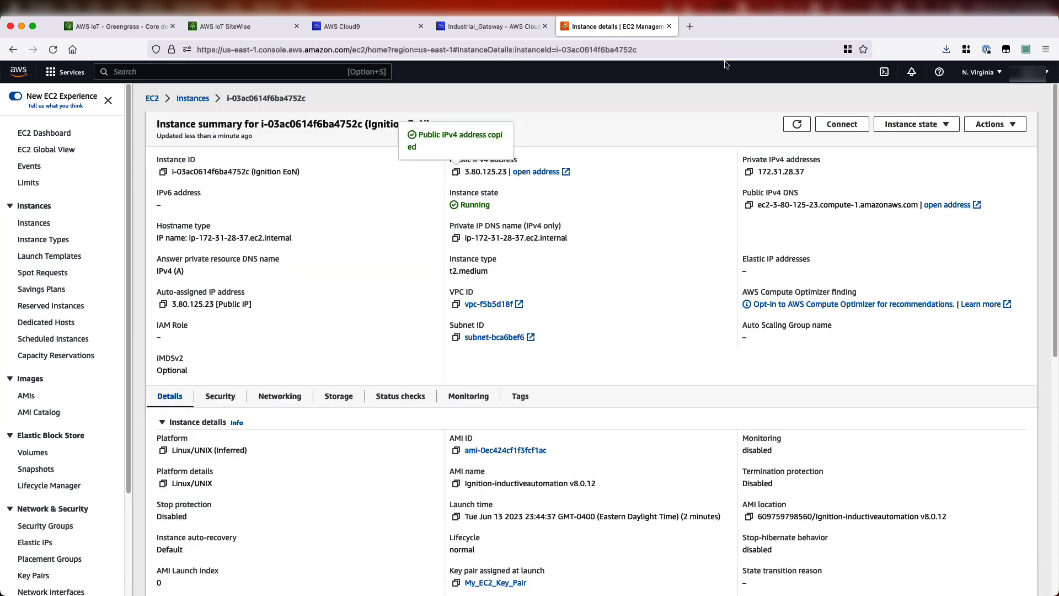
# - Open the copied public IP address 3.80.125.23 in a new browser tab
pyautogui.click(689, 26)
pyautogui.press('super+v')
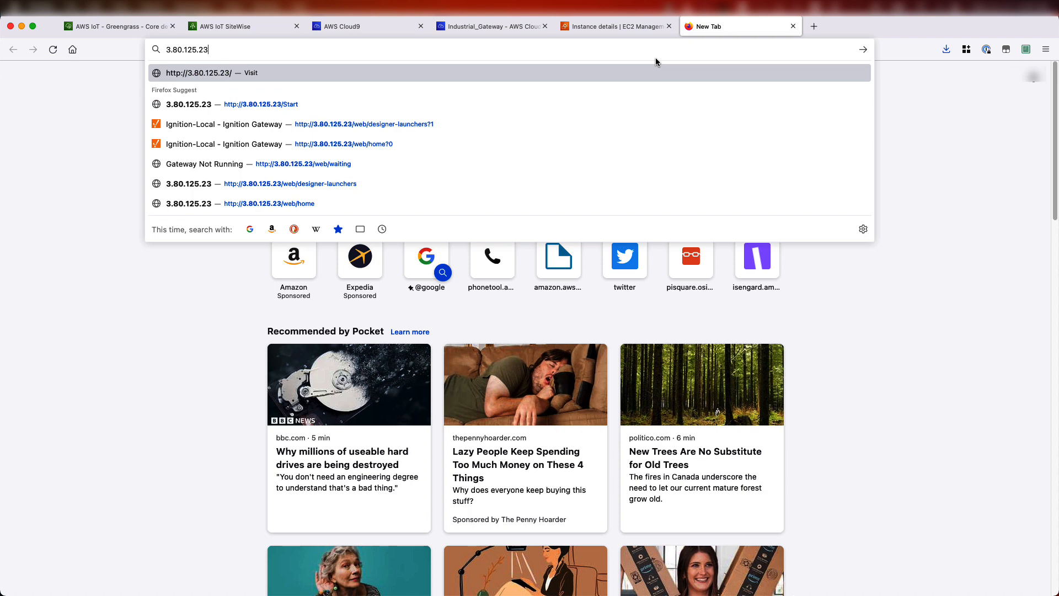
pyautogui.press('Return')
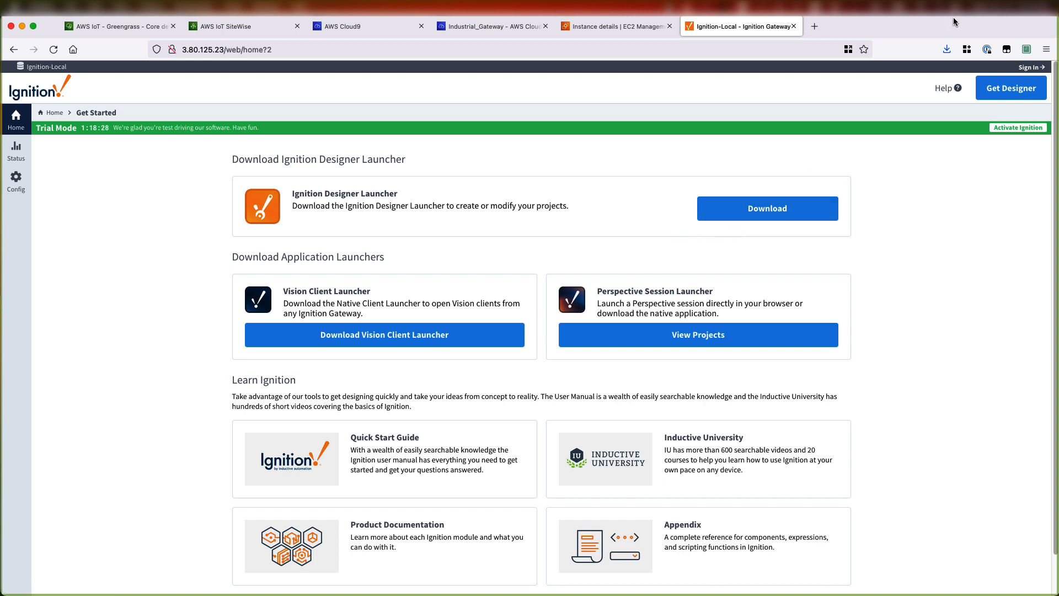
# - Search for the Designer Launcher app and open it
pyautogui.press('super+space')
pyautogui.write('d')
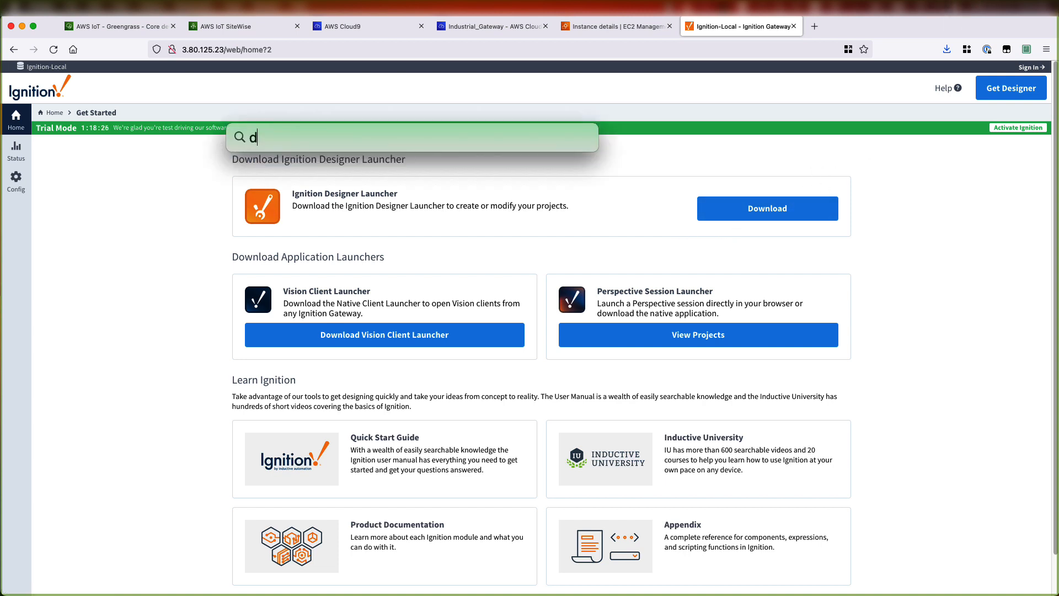
pyautogui.write('esign')
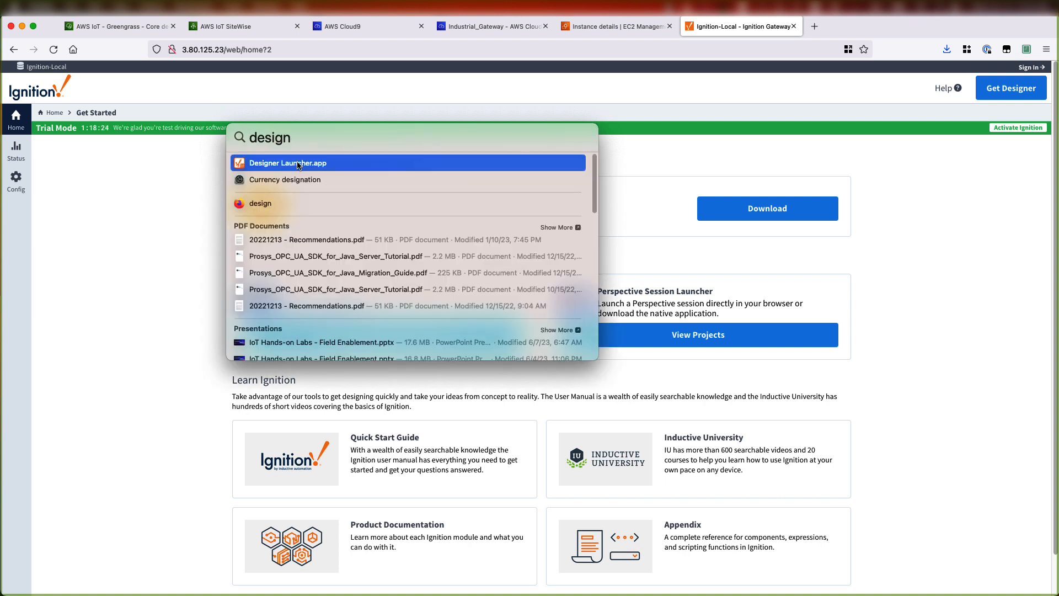
pyautogui.press('Return')
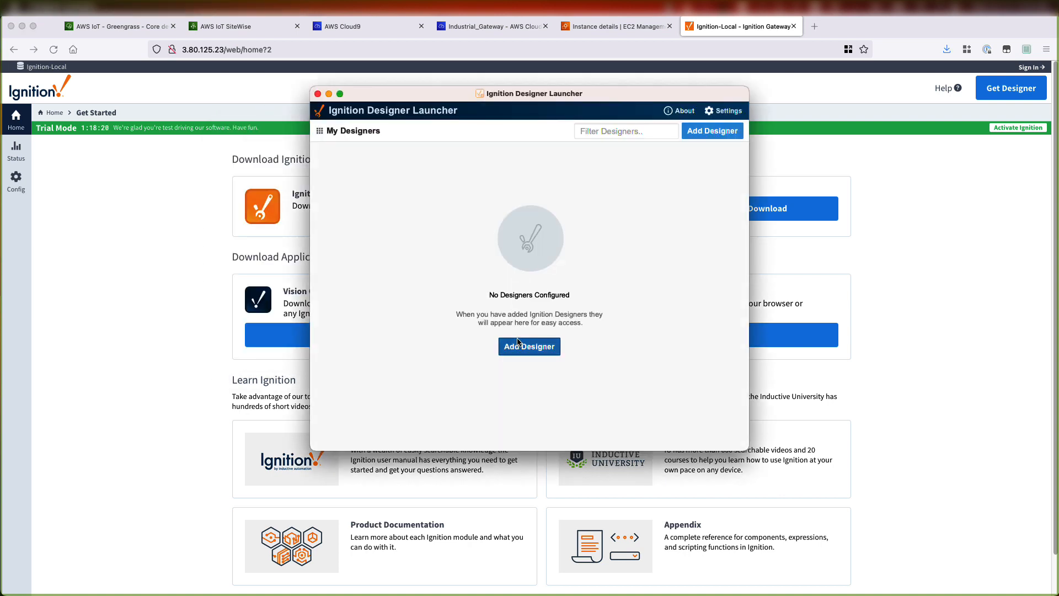
pyautogui.click(516, 342)
pyautogui.click(695, 131)
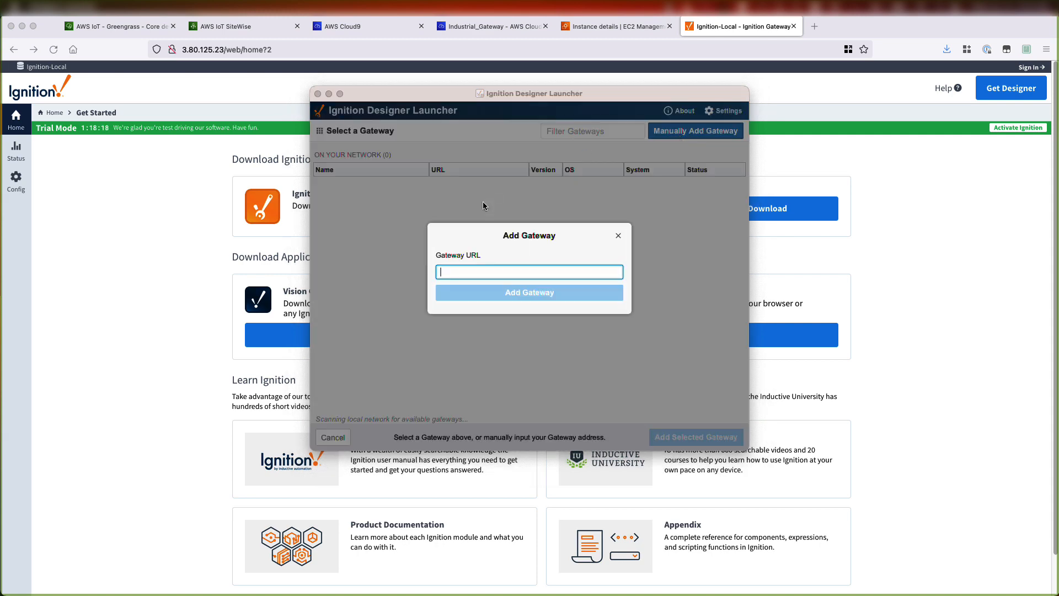
pyautogui.write('http://3.80.125.23')
pyautogui.click(530, 296)
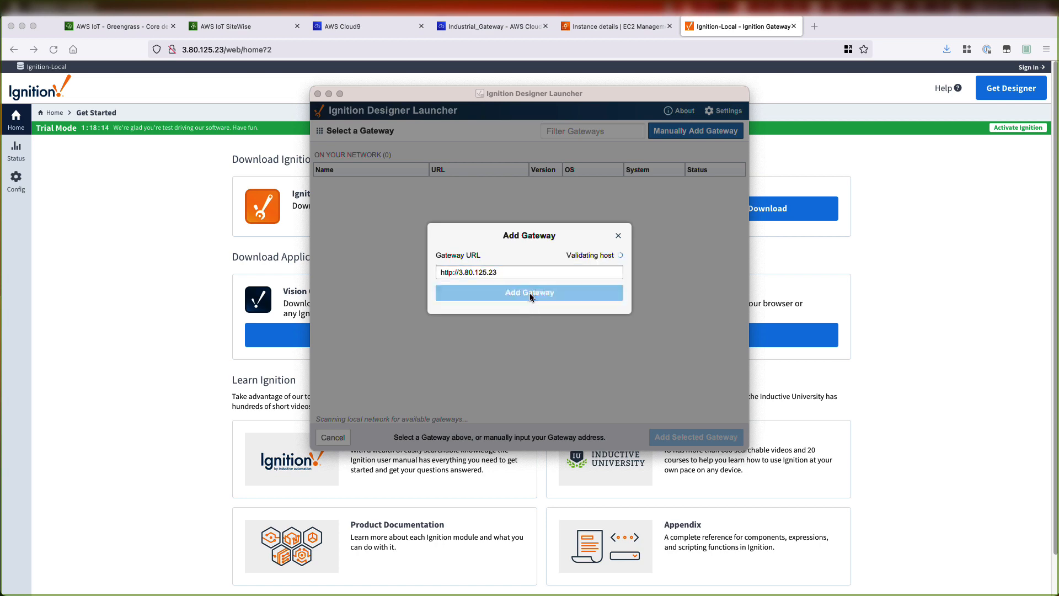
pyautogui.click(397, 194)
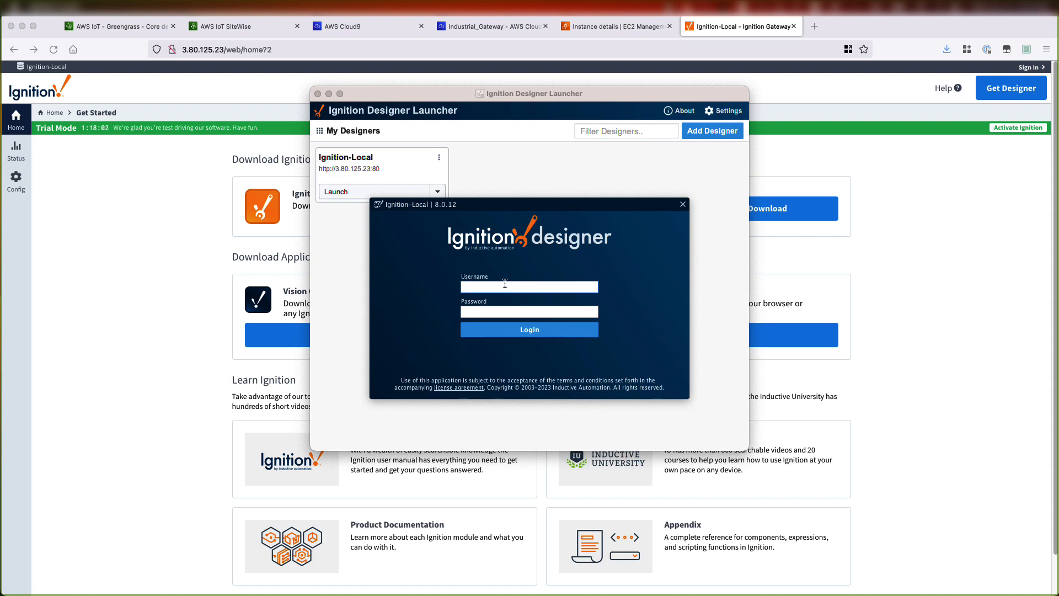
# - Log in to the Ignition Designer with username admin and the account password
pyautogui.write('admin')
pyautogui.press('Tab')
pyautogui.write('password')
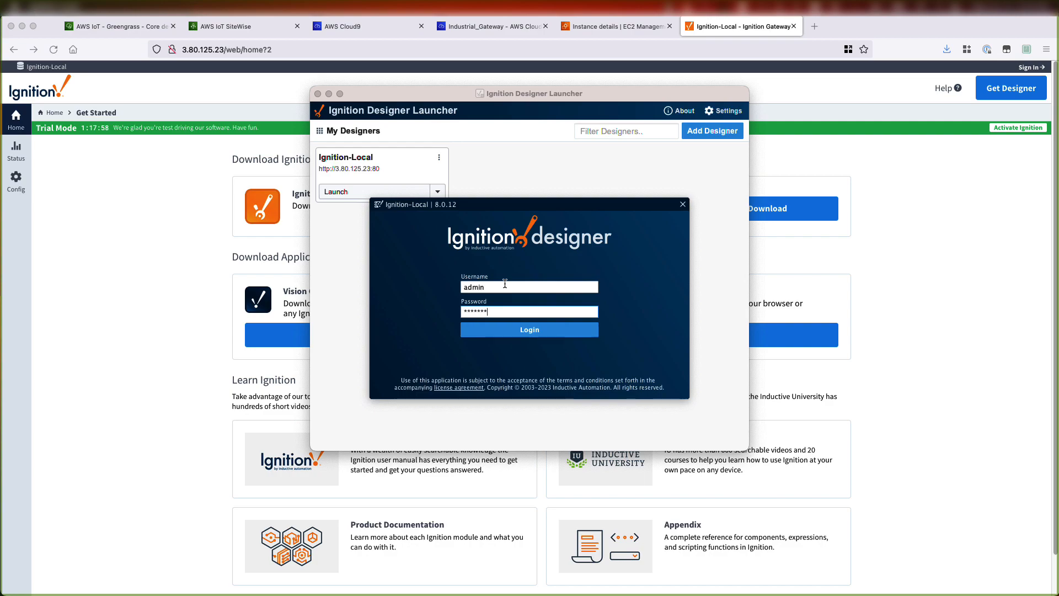
pyautogui.press('Return')
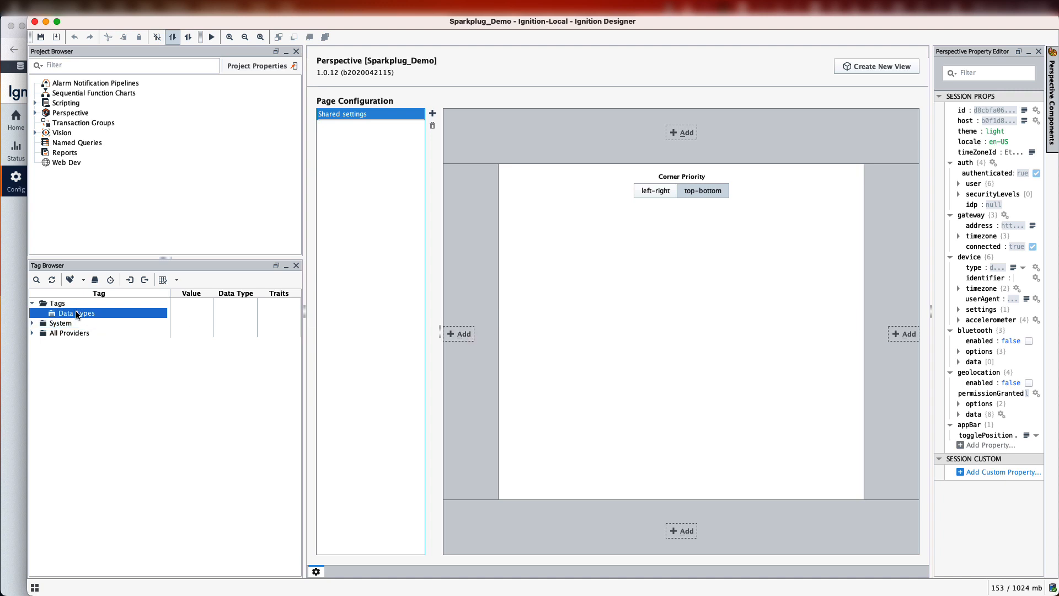
# - Create a new data type under Data Types and name it Pump
pyautogui.click(125, 315)
pyautogui.rightClick(125, 315)
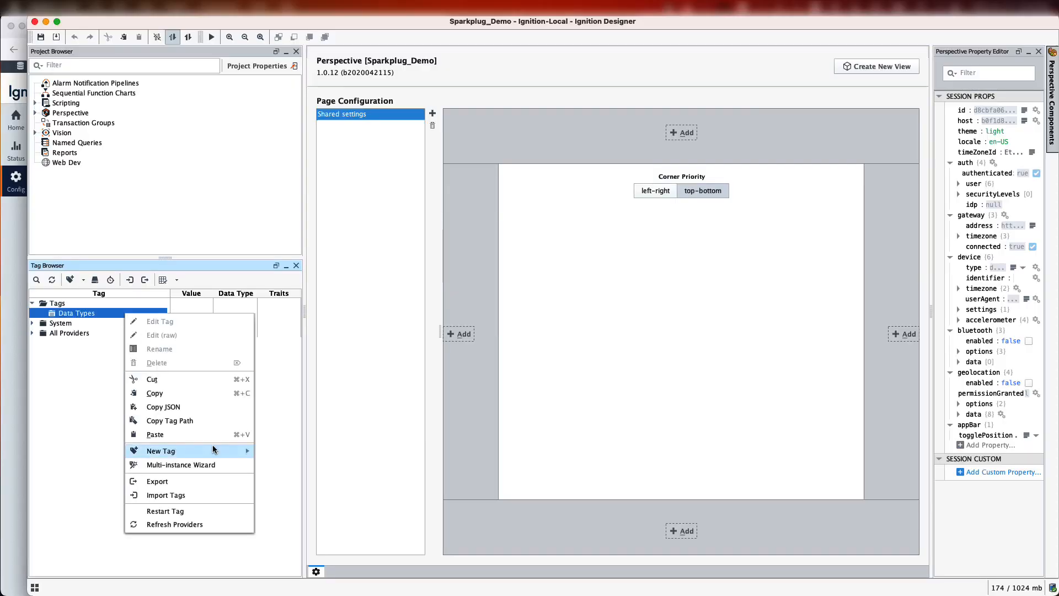
pyautogui.moveTo(250, 453)
pyautogui.click(298, 451)
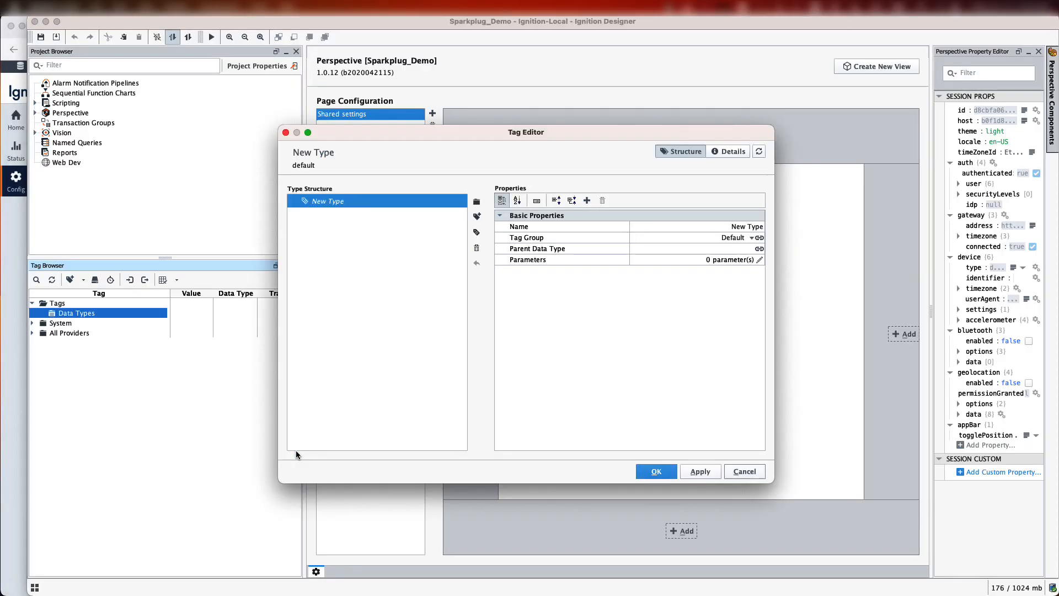
pyautogui.doubleClick(728, 227)
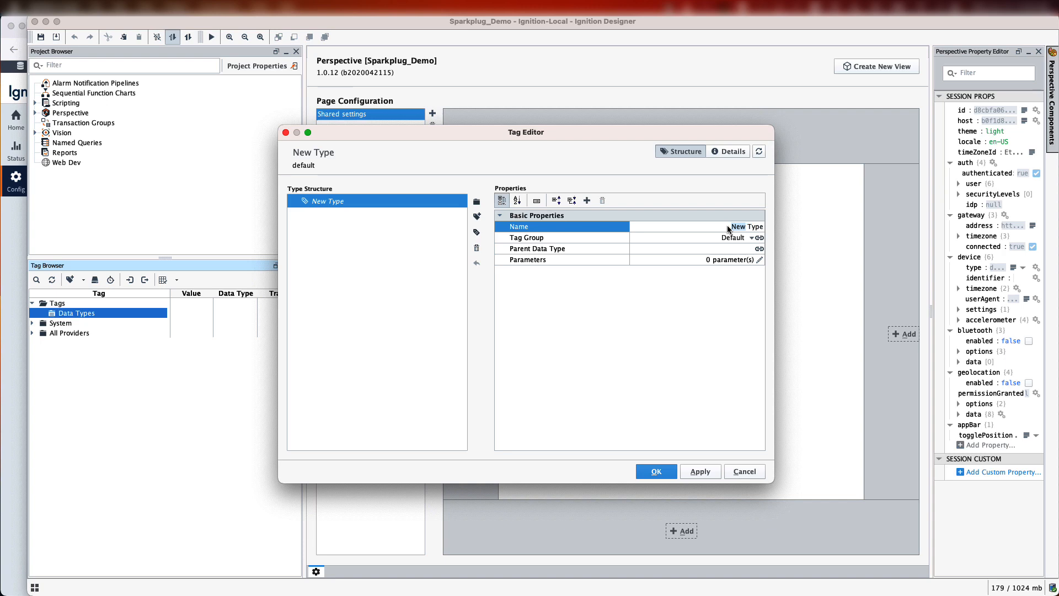
pyautogui.write('Pump')
pyautogui.press('shift+super+Right')
pyautogui.press('BackSpace')
# - Add a memory tag named Pressure to the Pump data type and apply
pyautogui.click(477, 216)
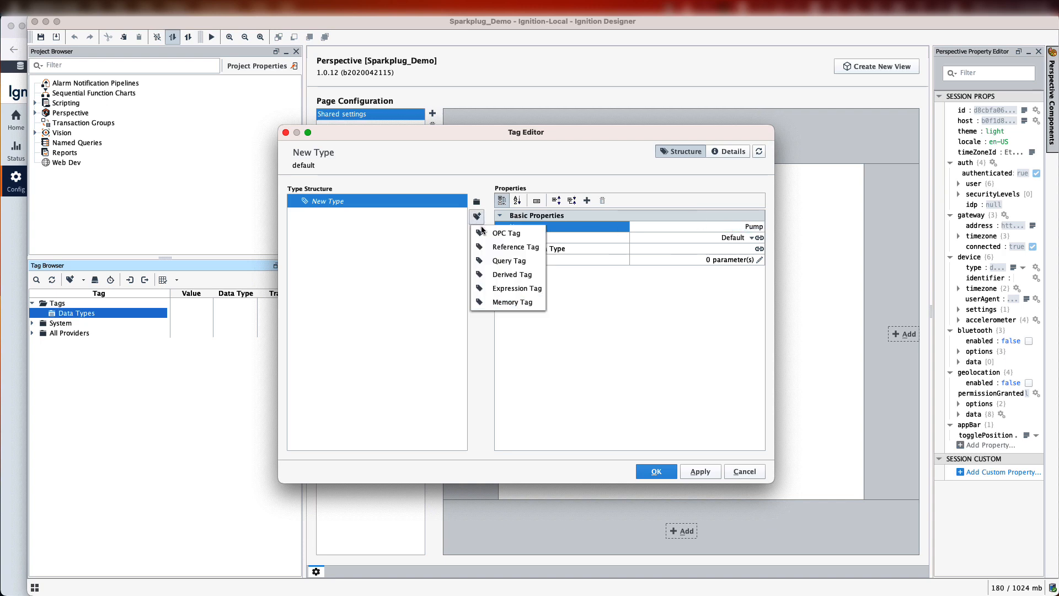
pyautogui.click(508, 302)
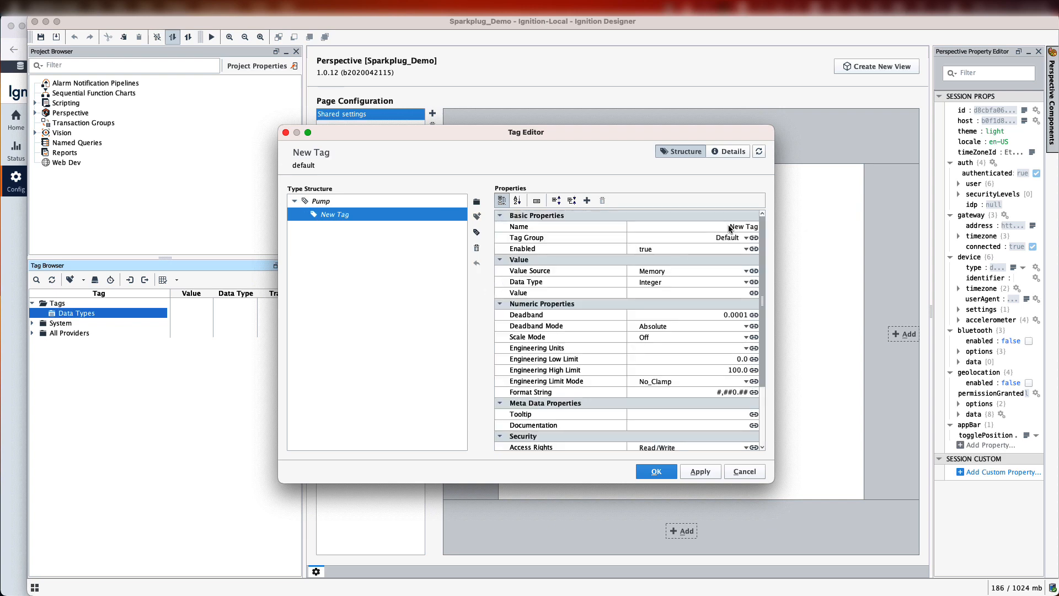
pyautogui.click(730, 228)
pyautogui.doubleClick(733, 226)
pyautogui.write('Press')
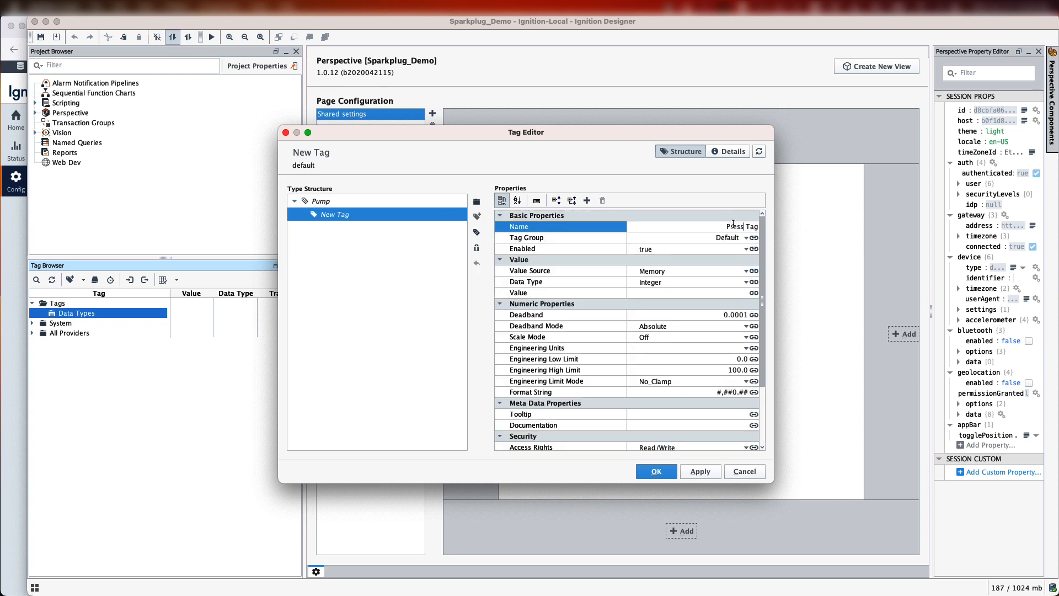
pyautogui.write('ure')
pyautogui.press('Delete')
pyautogui.press('Delete')
pyautogui.press('Delete')
pyautogui.press('Delete')
pyautogui.click(700, 472)
# - Add a memory tag named Temperature to the Pump data type, apply, and close the editor
pyautogui.click(477, 216)
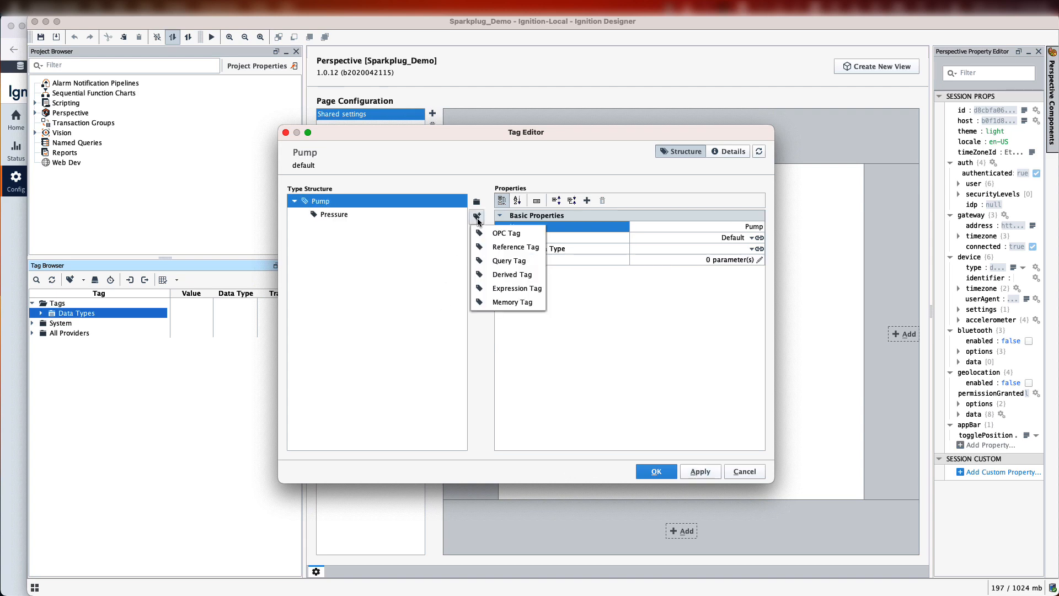
pyautogui.click(508, 301)
pyautogui.doubleClick(734, 226)
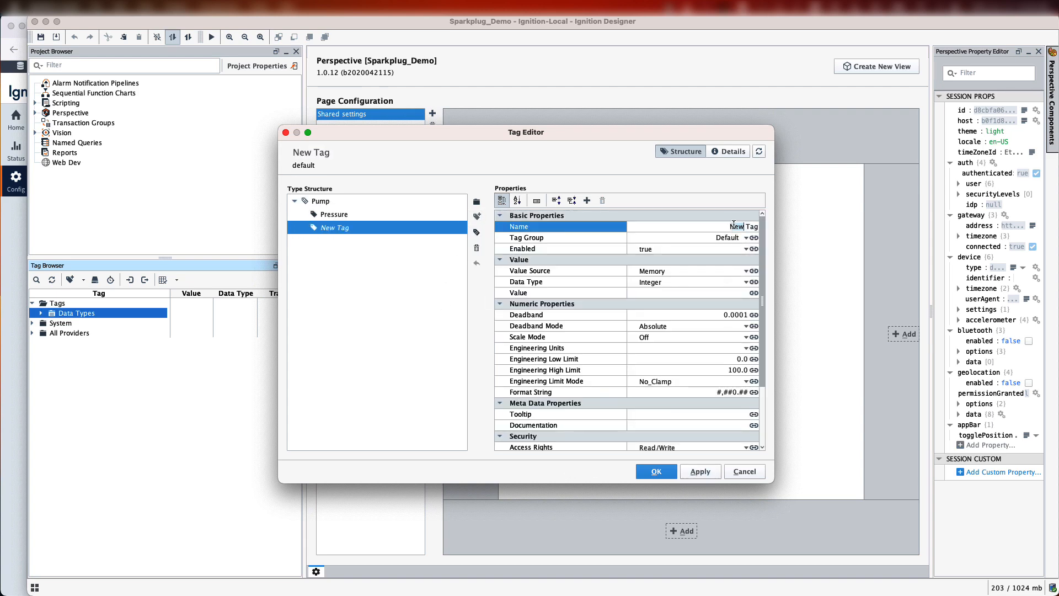
pyautogui.write('Temperature')
pyautogui.press('Delete')
pyautogui.press('Delete')
pyautogui.press('Delete')
pyautogui.press('Delete')
pyautogui.click(700, 473)
pyautogui.click(654, 470)
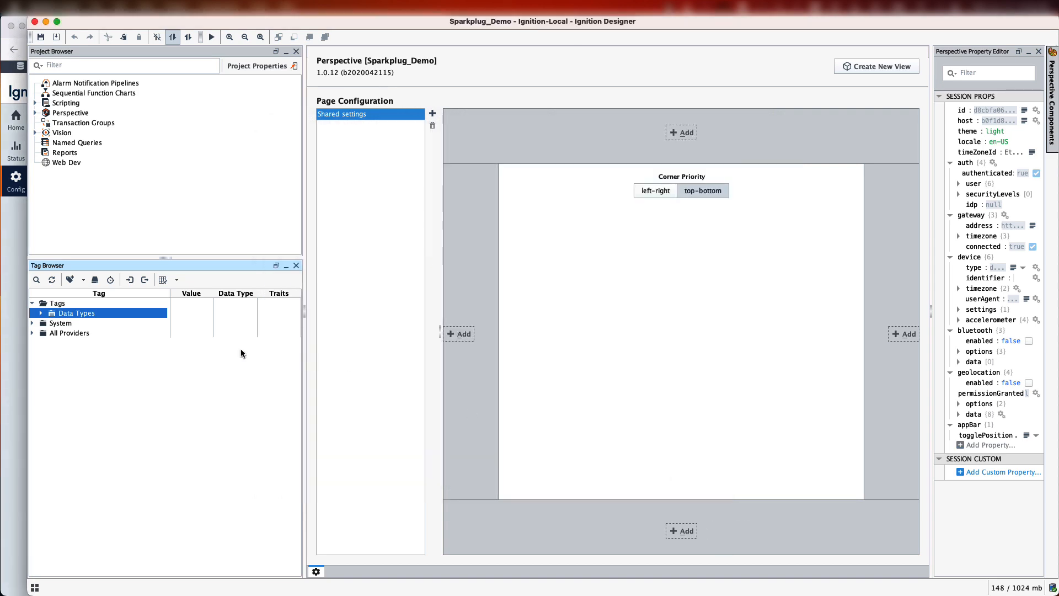
pyautogui.click(41, 313)
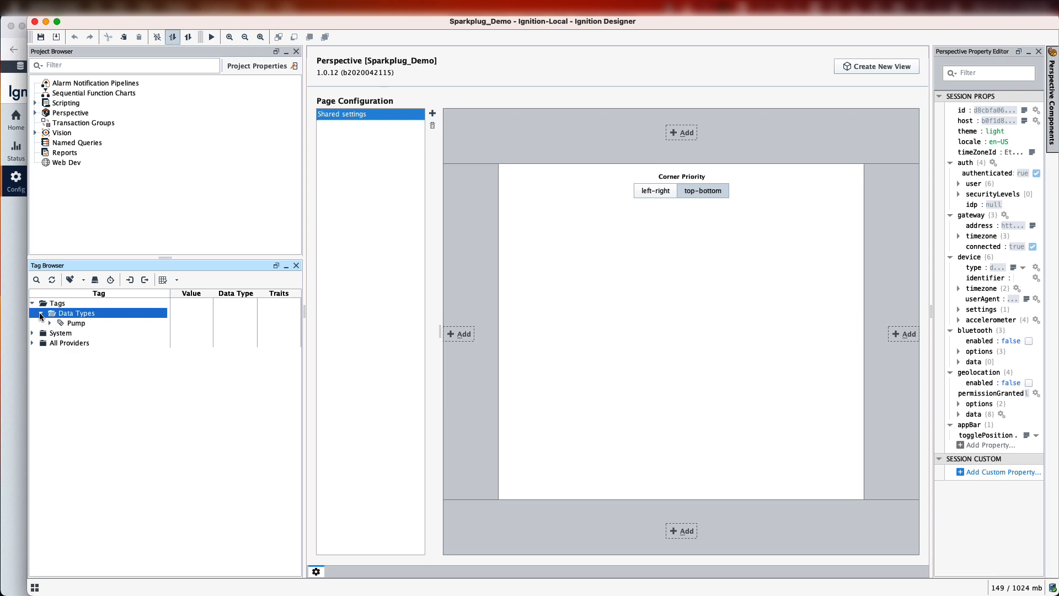
pyautogui.rightClick(85, 313)
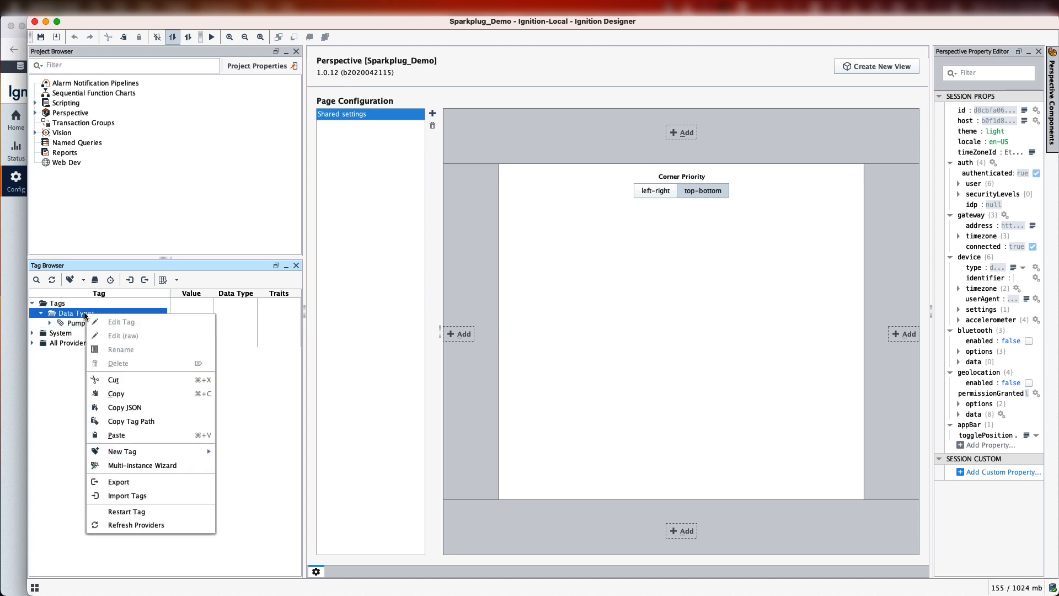
pyautogui.moveTo(198, 456)
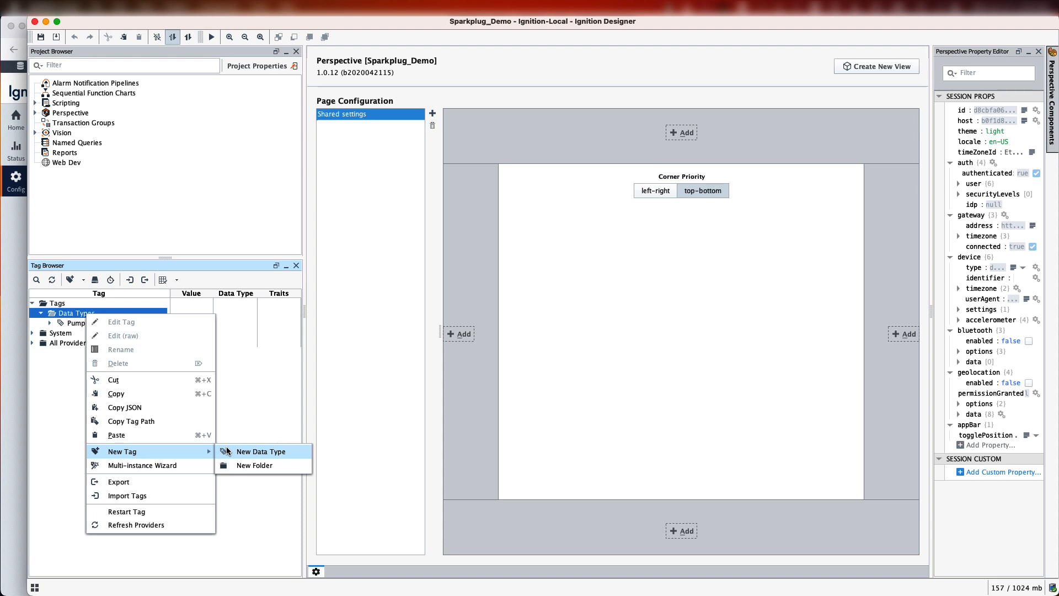
pyautogui.click(259, 406)
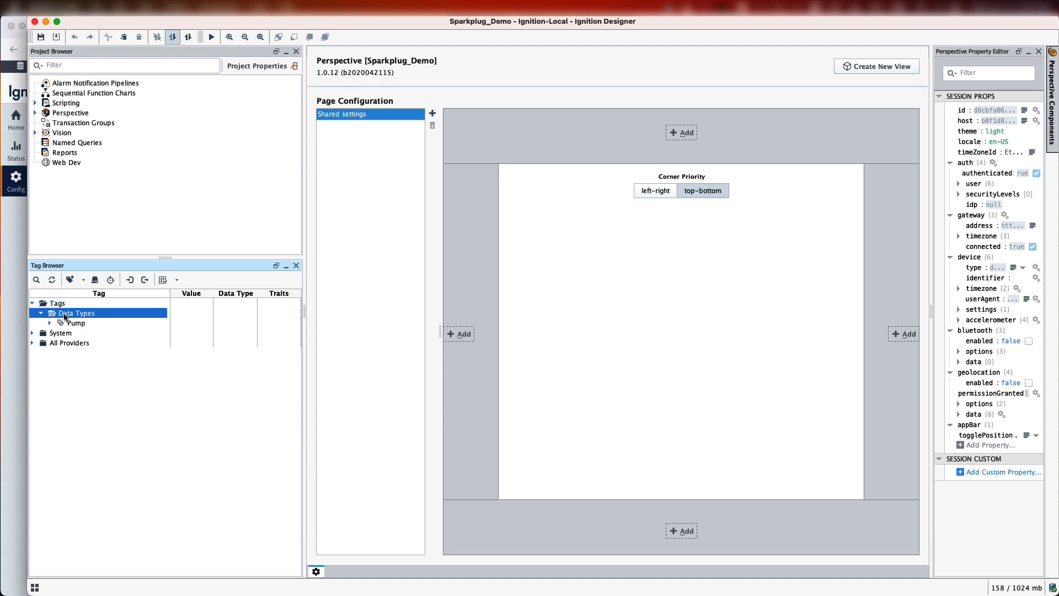
# - Create a Pump data type instance in the Tags folder named Pump1
pyautogui.click(57, 303)
pyautogui.rightClick(60, 304)
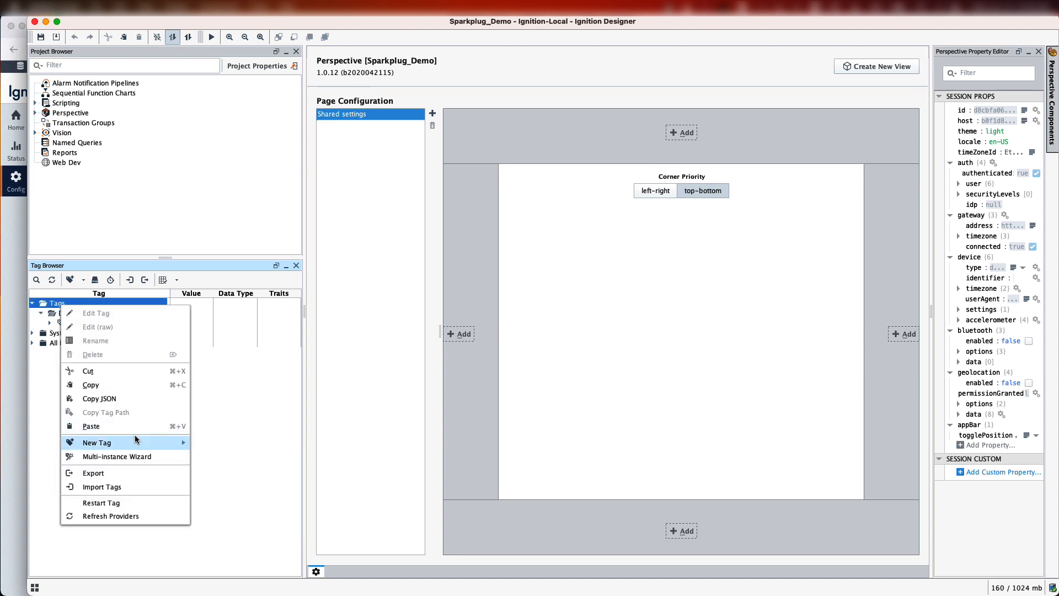
pyautogui.moveTo(136, 442)
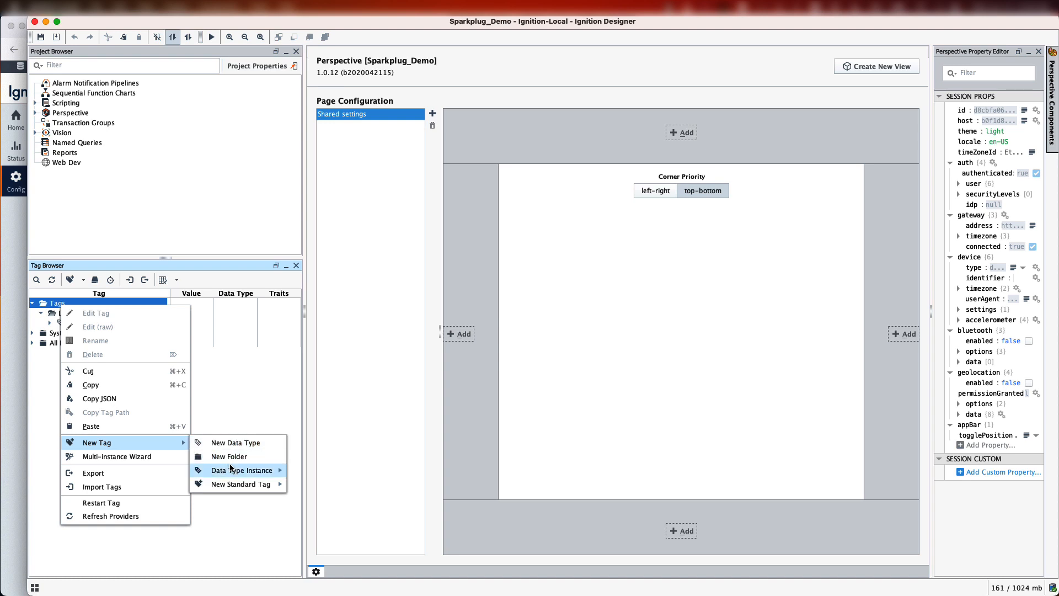
pyautogui.moveTo(231, 468)
pyautogui.click(298, 472)
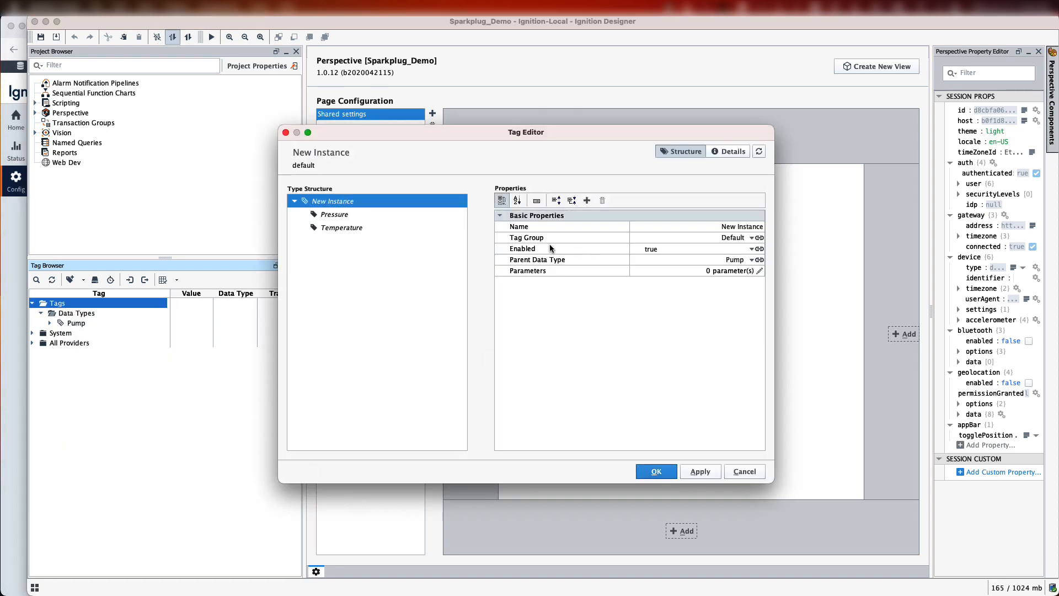
pyautogui.click(720, 227)
pyautogui.write('Pump1')
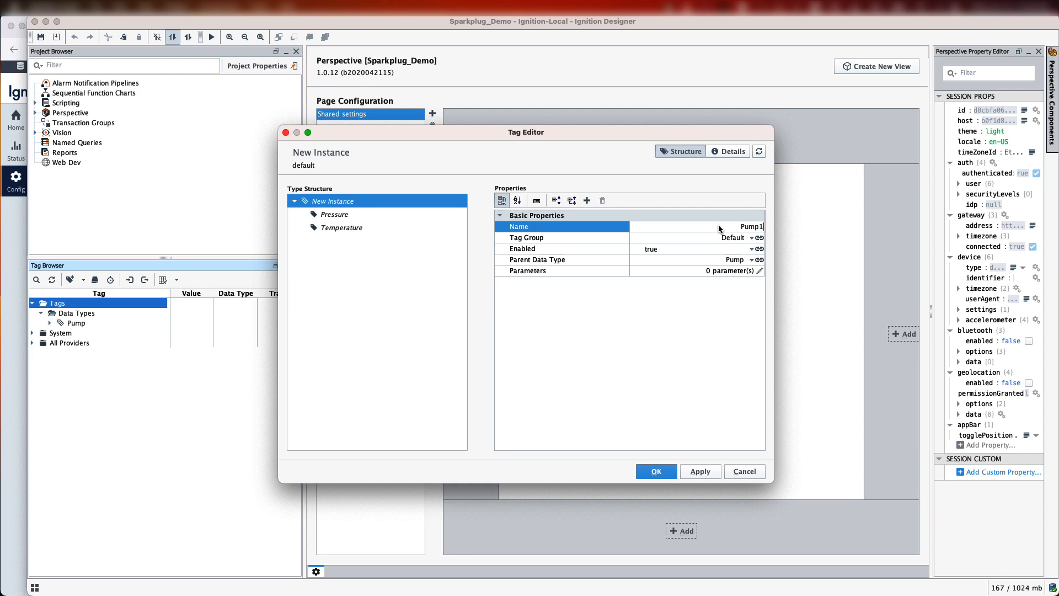
pyautogui.press('Return')
# - Set the Pump1 instance's Pressure value to 100 and Temperature value to 45, apply, close, and expand Pump1 in the tag browser
pyautogui.click(360, 214)
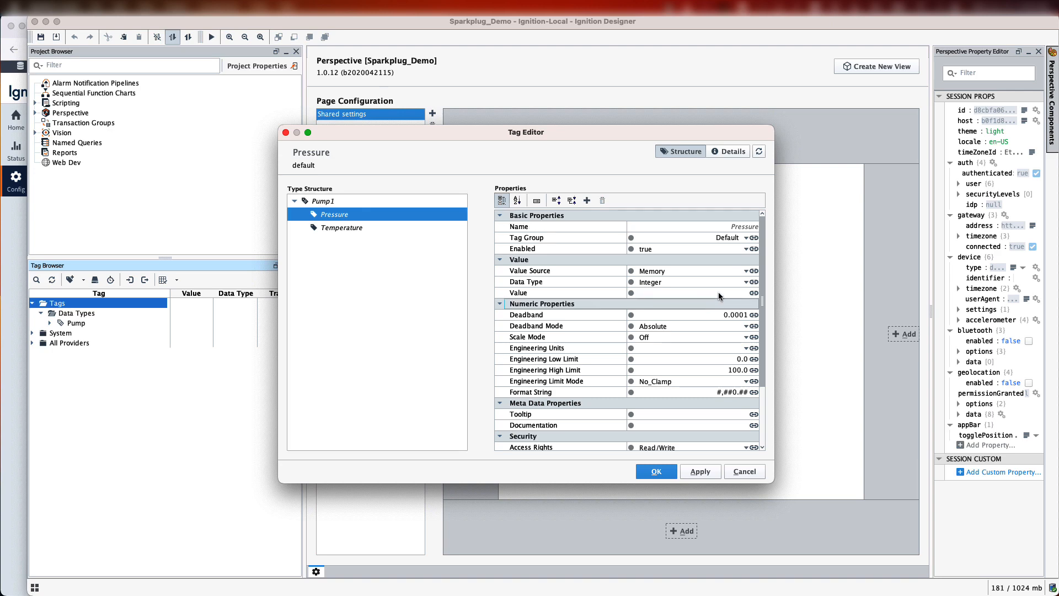
pyautogui.click(719, 291)
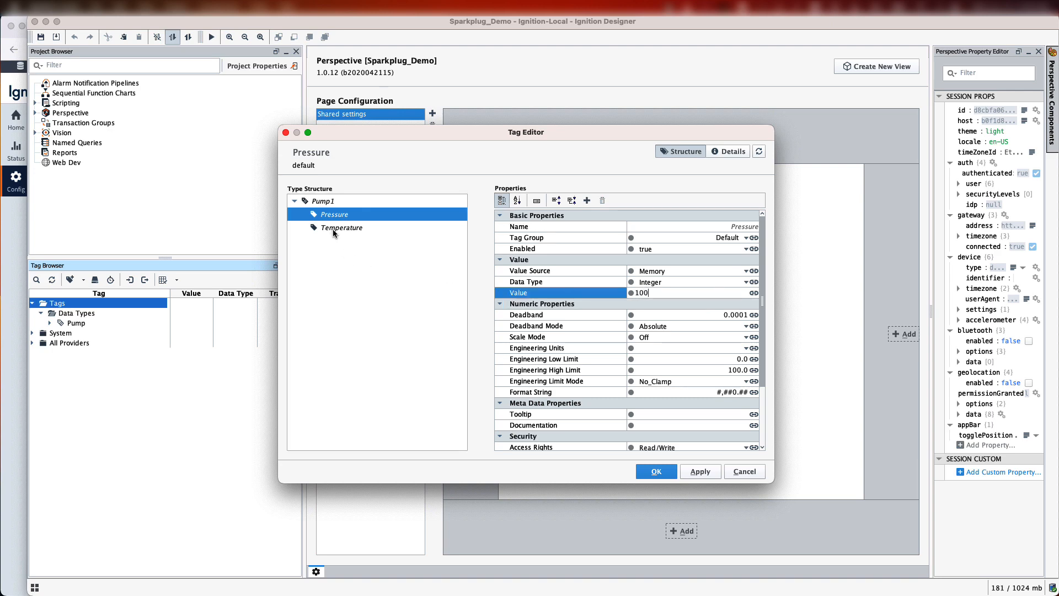
pyautogui.click(372, 228)
pyautogui.click(698, 291)
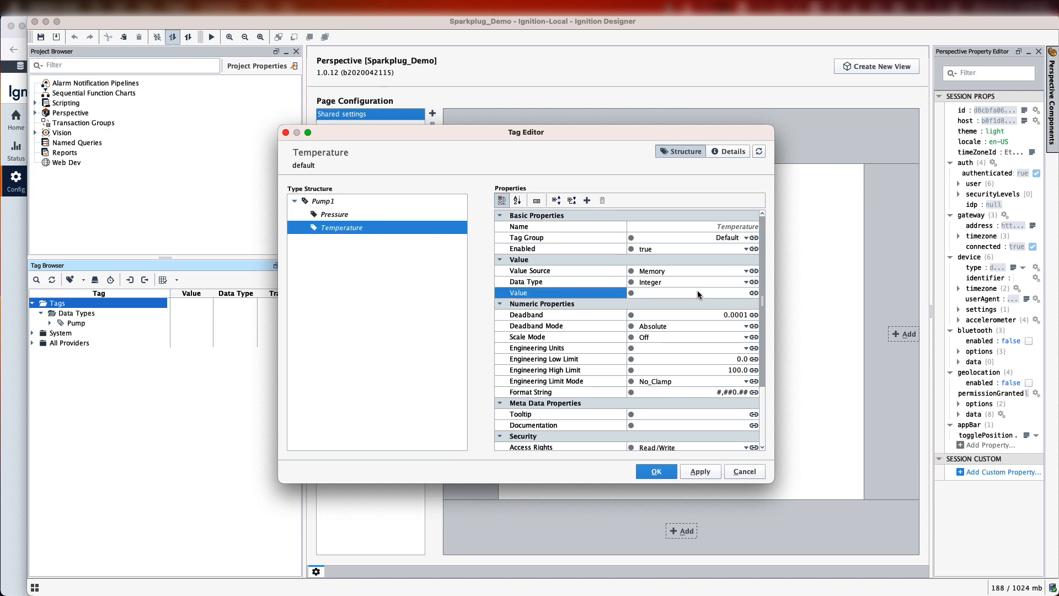
pyautogui.write('45')
pyautogui.click(704, 471)
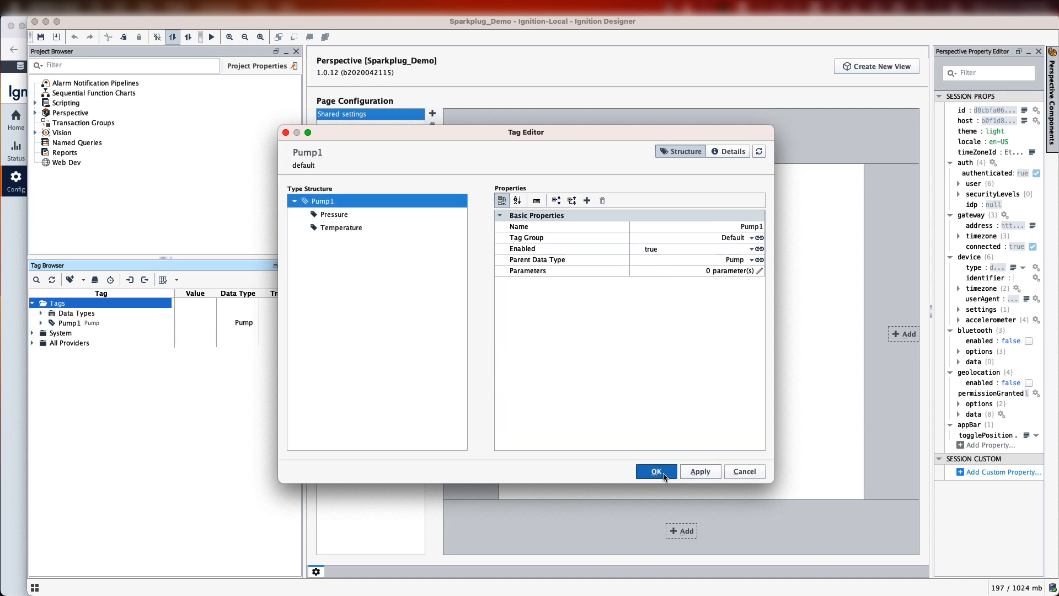
pyautogui.click(653, 471)
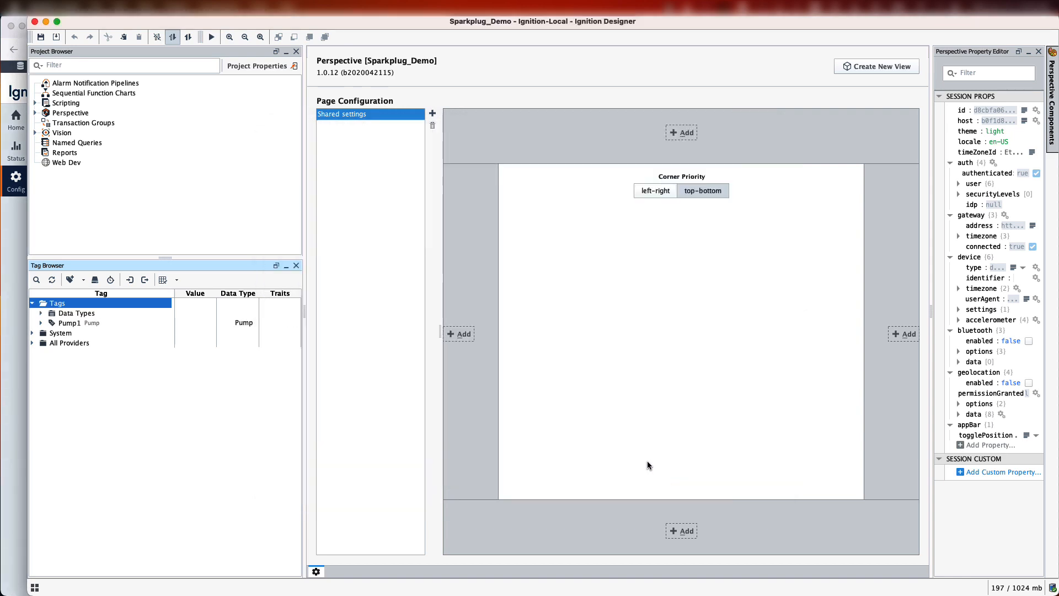
pyautogui.click(41, 323)
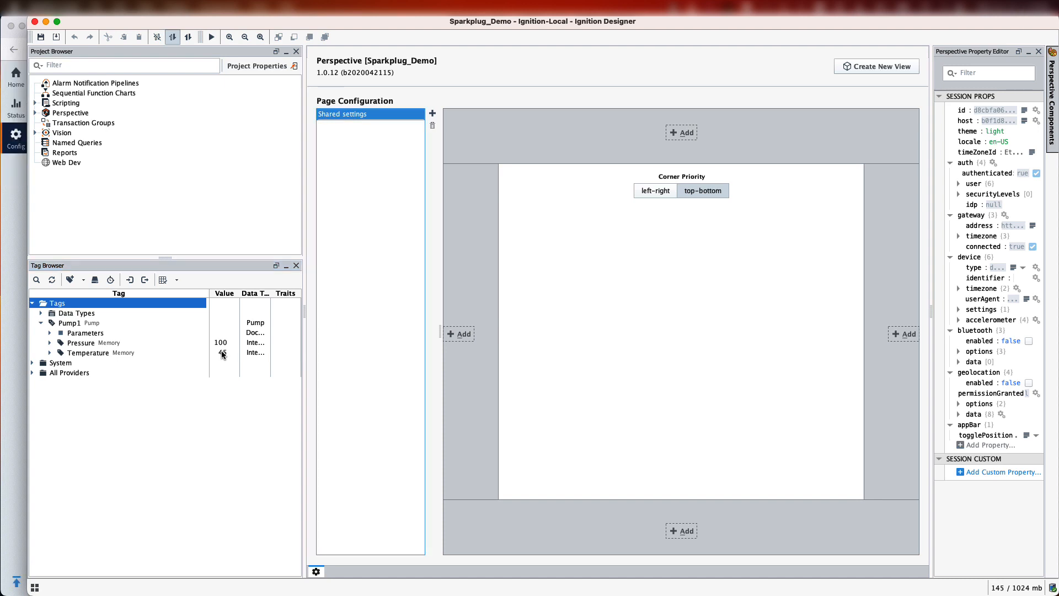
# - Switch to Firefox and open the MQTT Transmission server certificates in the Ignition Gateway settings
pyautogui.press('super+Tab')
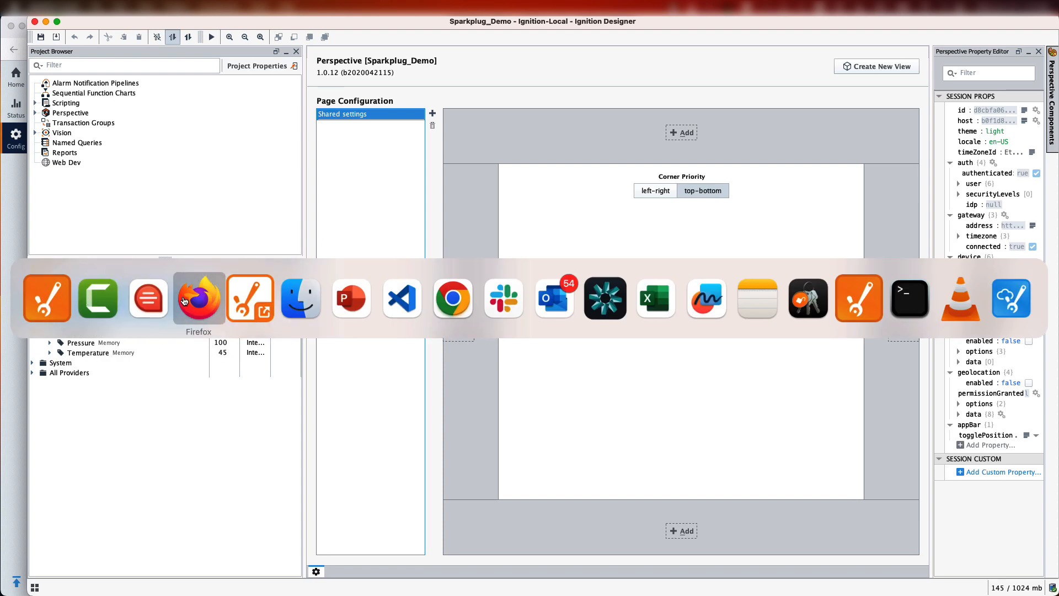
pyautogui.click(185, 301)
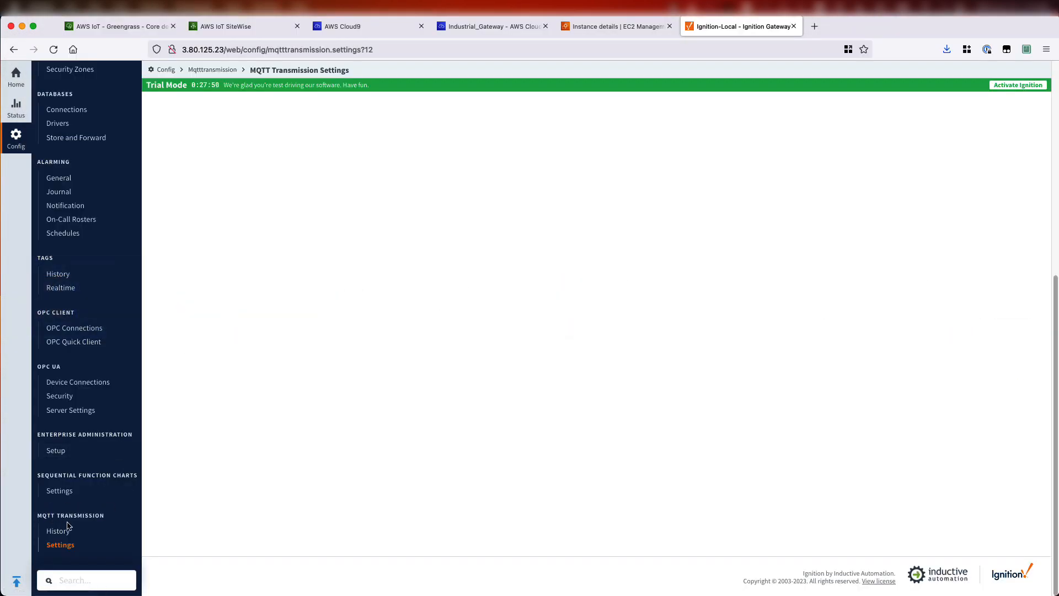
pyautogui.click(67, 546)
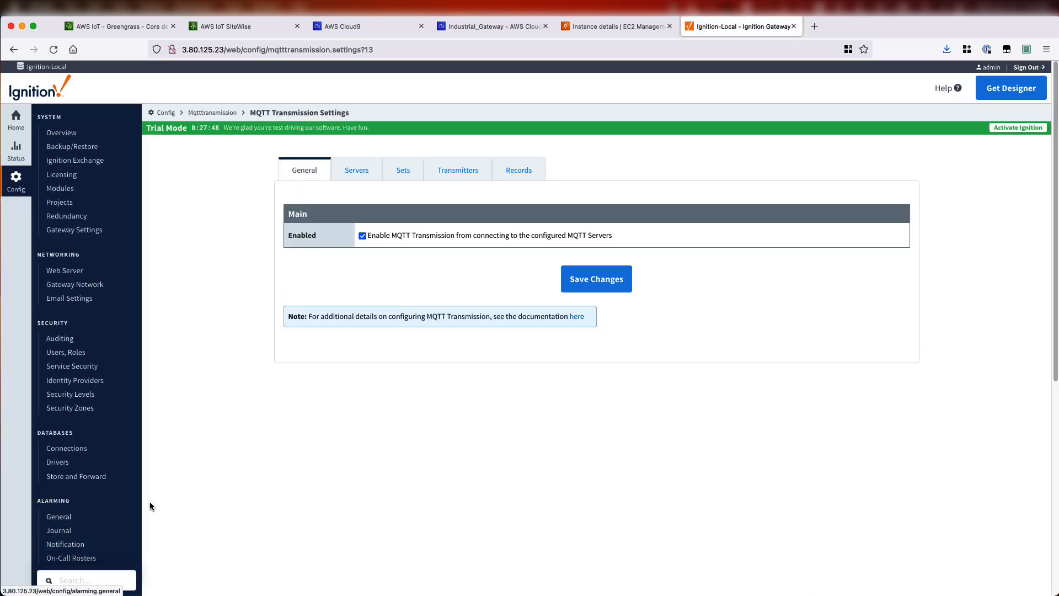
pyautogui.scroll(-1, 229, 273)
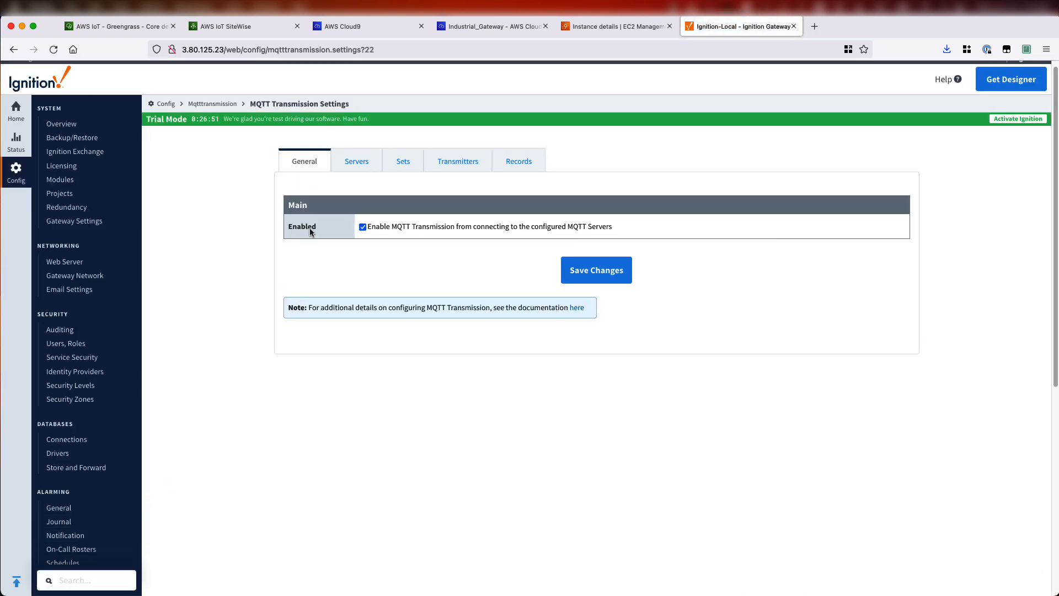
pyautogui.click(356, 163)
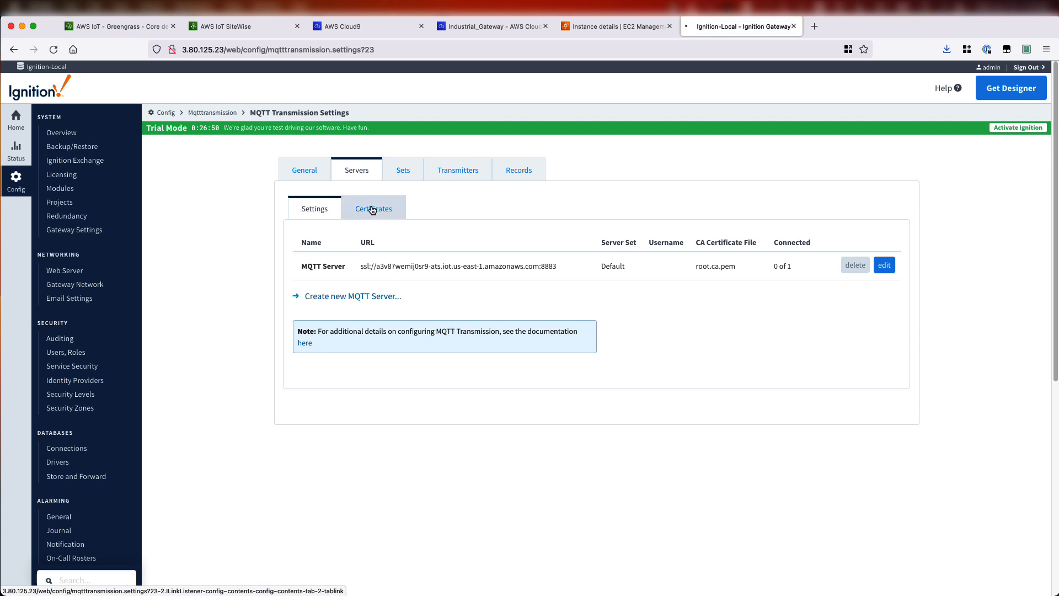
pyautogui.click(376, 207)
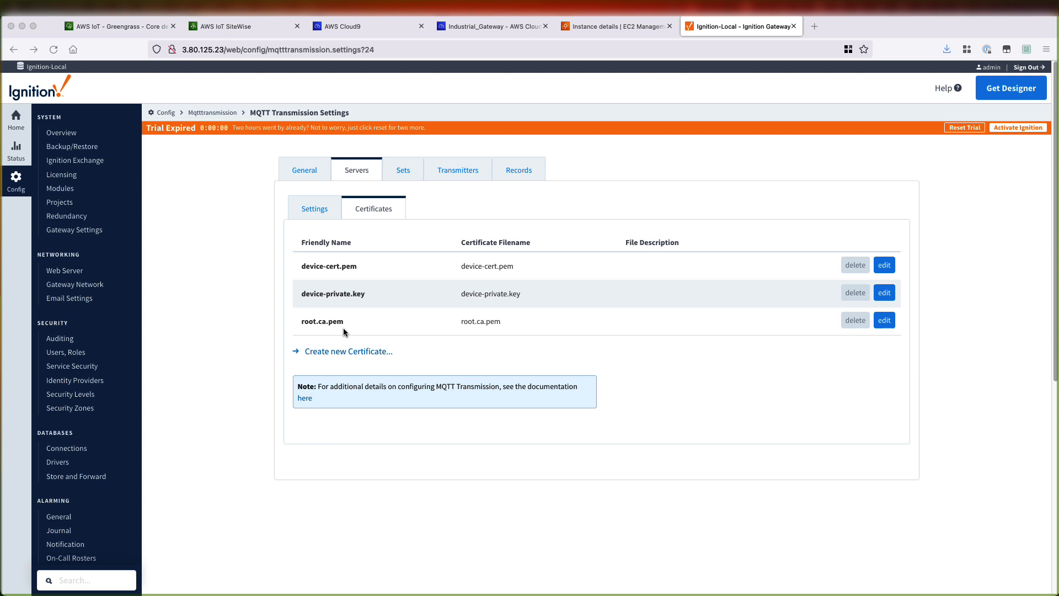
# - In the Cloud9 IDE, open a new terminal and run sudo cp /greengrass/v2/work/aws.greengrass.clientdevices.Auth/ca.pem . to copy the broker CA
pyautogui.click(466, 29)
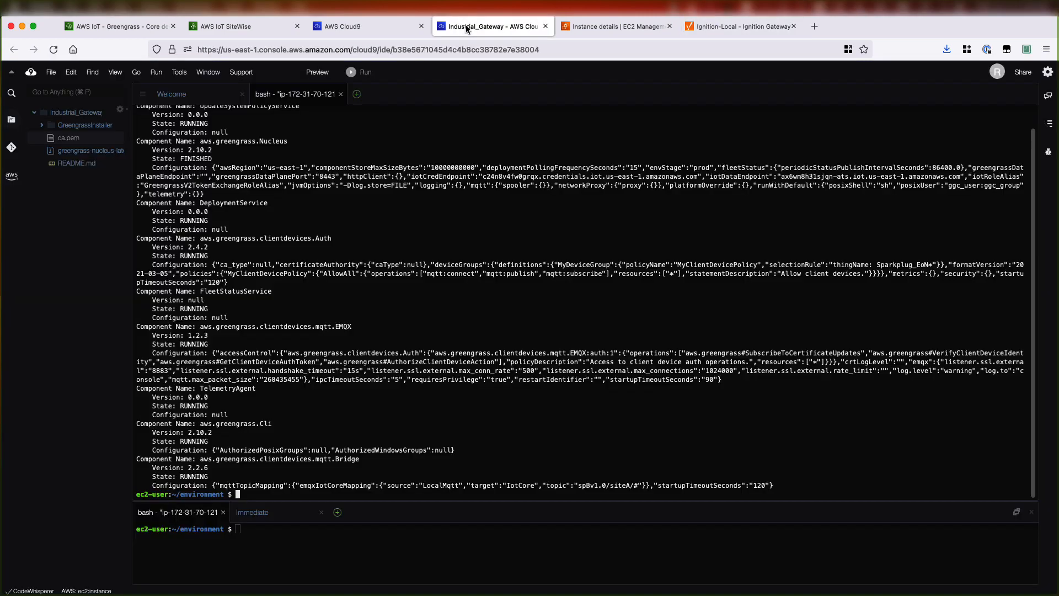
pyautogui.click(356, 94)
pyautogui.click(381, 114)
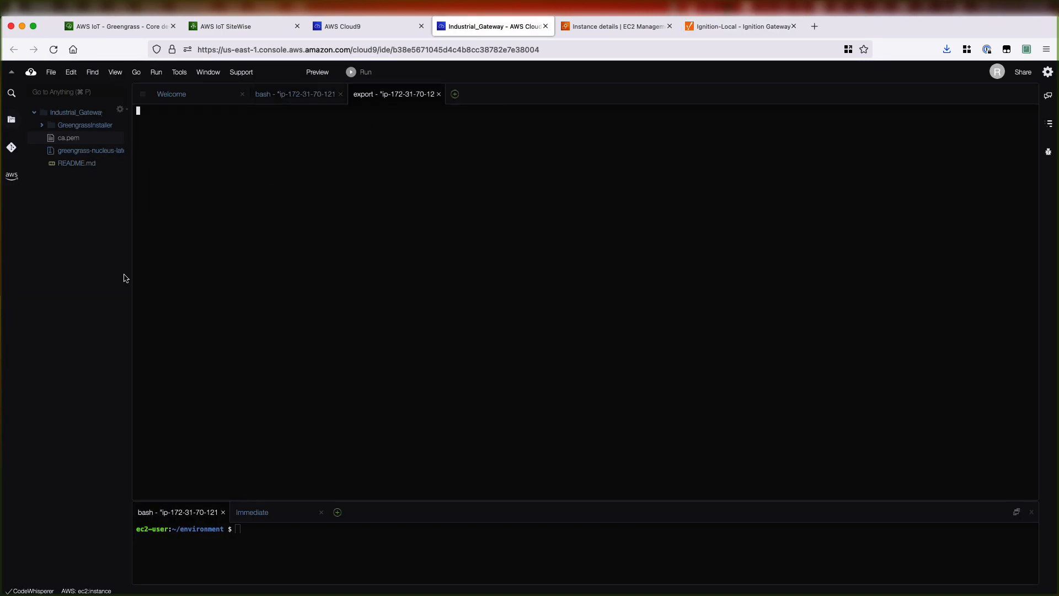
pyautogui.write('sudo cp /greengrass/v2/work/aws.greengrass.clientdevices.Auth/ca.pem .')
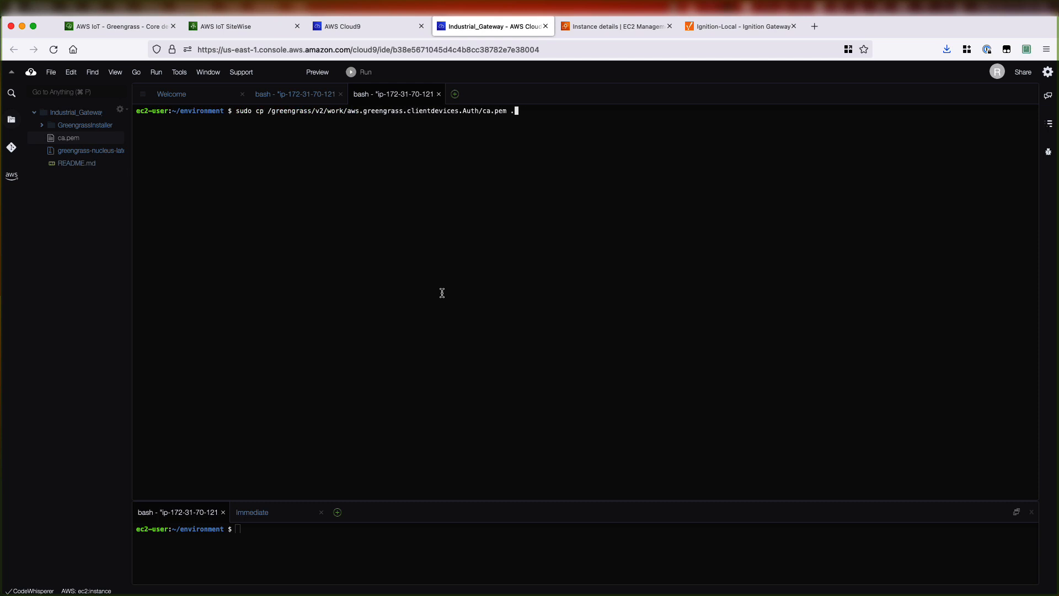
pyautogui.press('Return')
# - Download ca.pem from the Cloud9 environment and show the downloaded file in Finder
pyautogui.rightClick(76, 141)
pyautogui.click(103, 162)
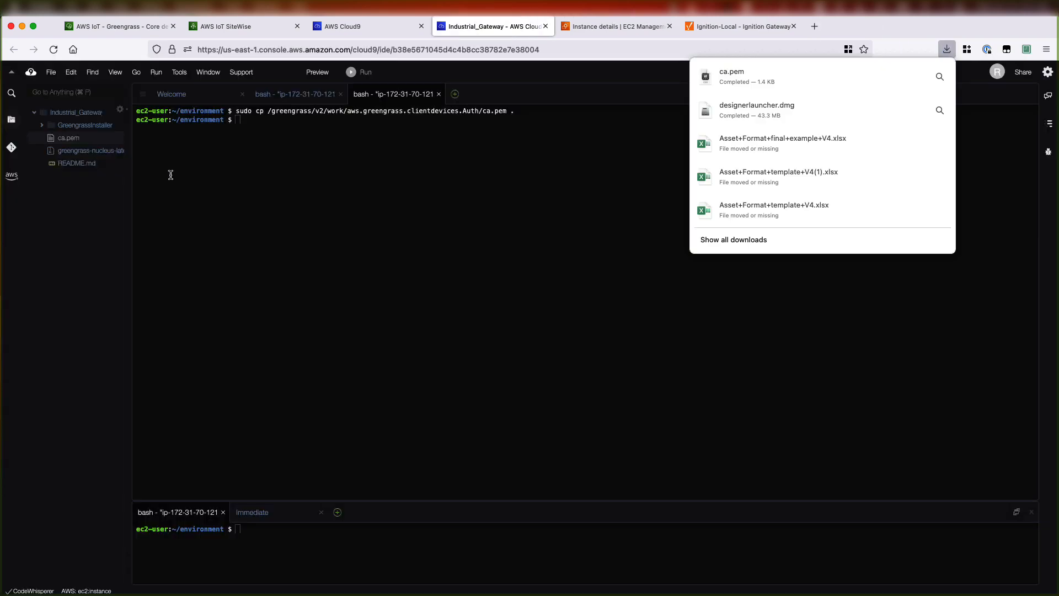
pyautogui.rightClick(770, 80)
pyautogui.click(775, 100)
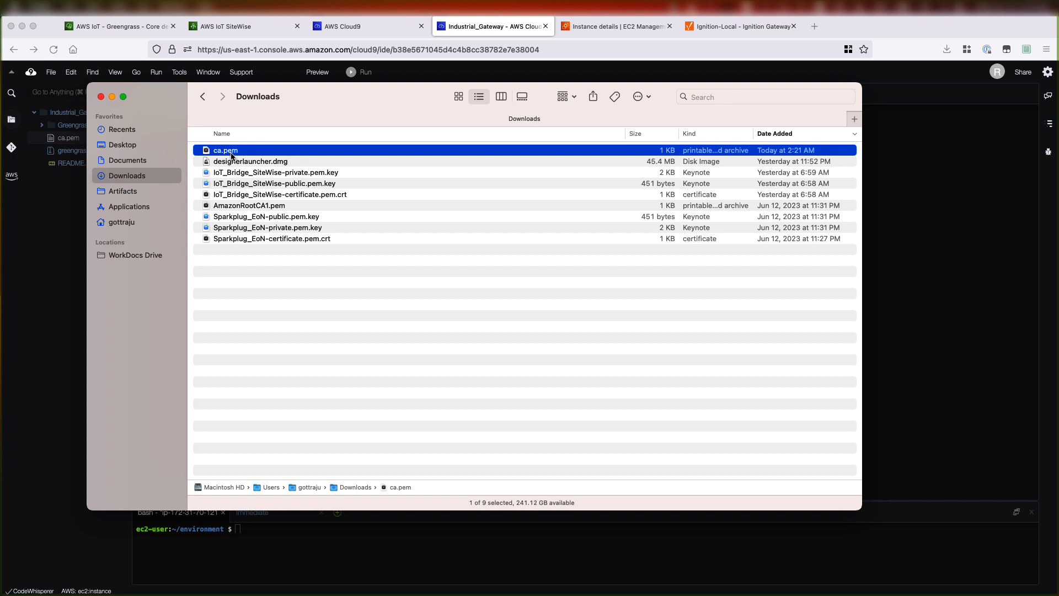
# - Rename the downloaded ca.pem to Industrial_Gateway_Broker-ca.pem
pyautogui.press('Return')
pyautogui.press('Left')
pyautogui.write('Industrial_V')
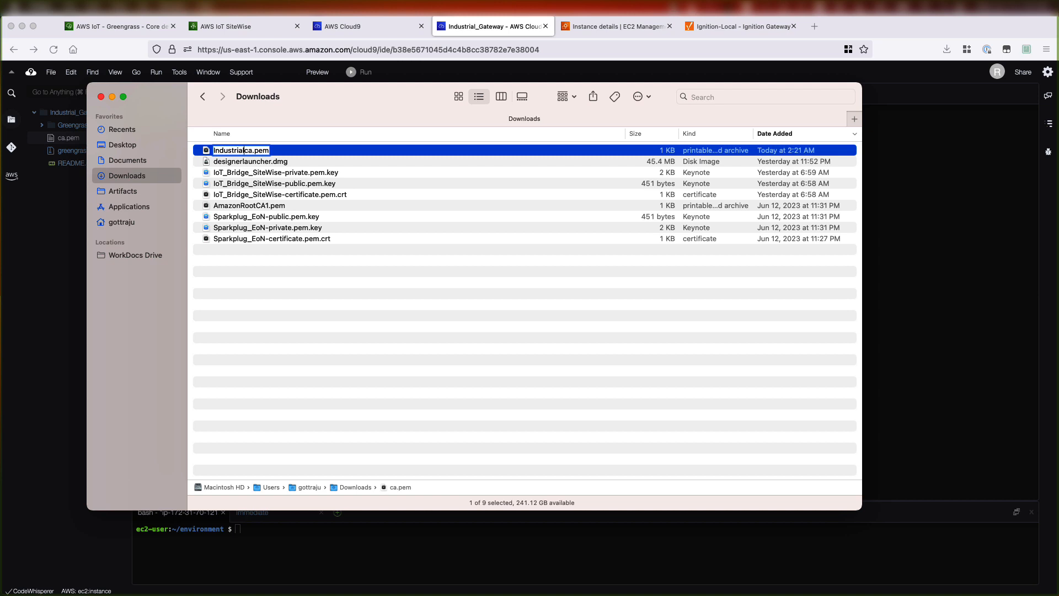
pyautogui.press('BackSpace')
pyautogui.write('Gateway')
pyautogui.write('_')
pyautogui.write('Broker-')
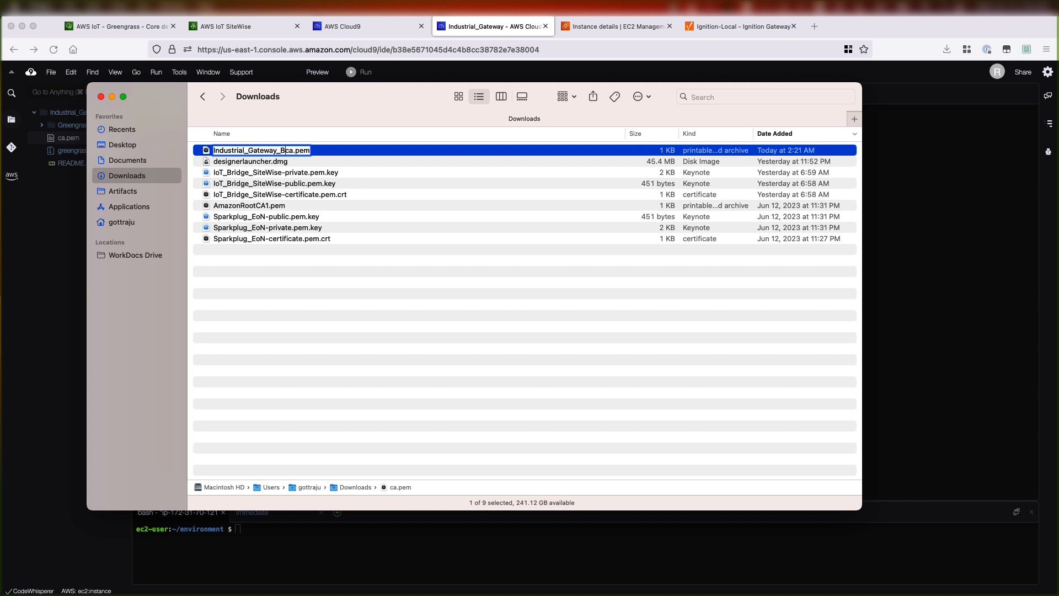
pyautogui.press('Return')
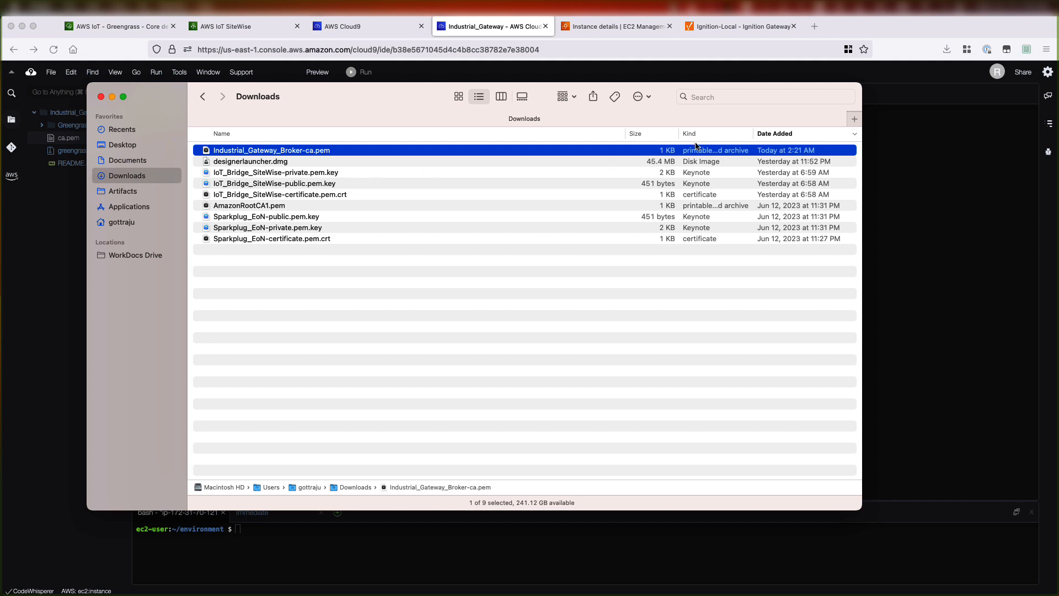
# - In the Ignition Gateway, replace the device-cert.pem certificate file with Sparkplug_EoN-certificate.pem.crt and save
pyautogui.click(724, 24)
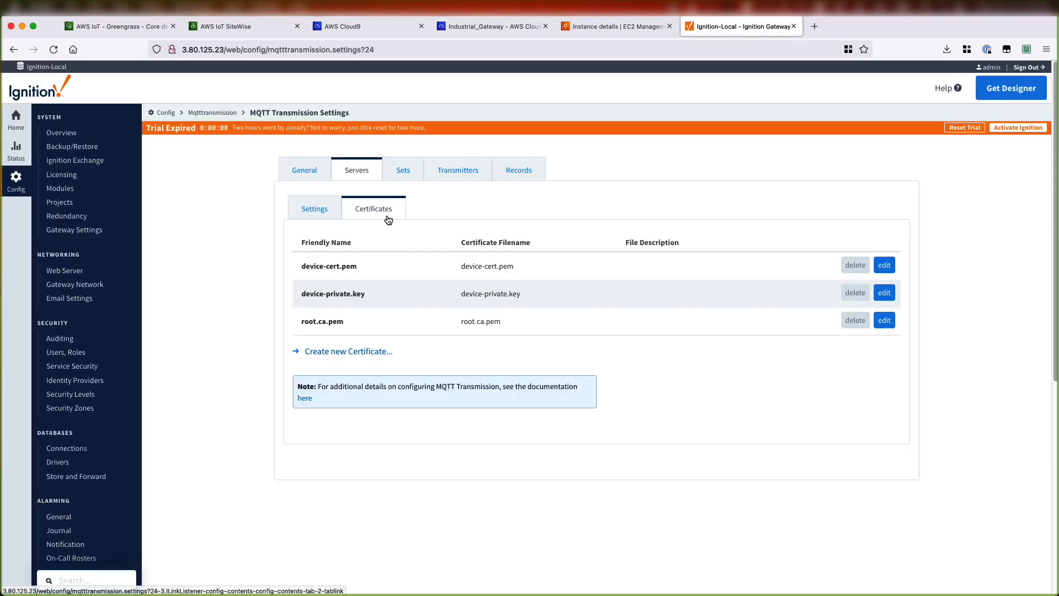
pyautogui.click(891, 266)
pyautogui.click(386, 273)
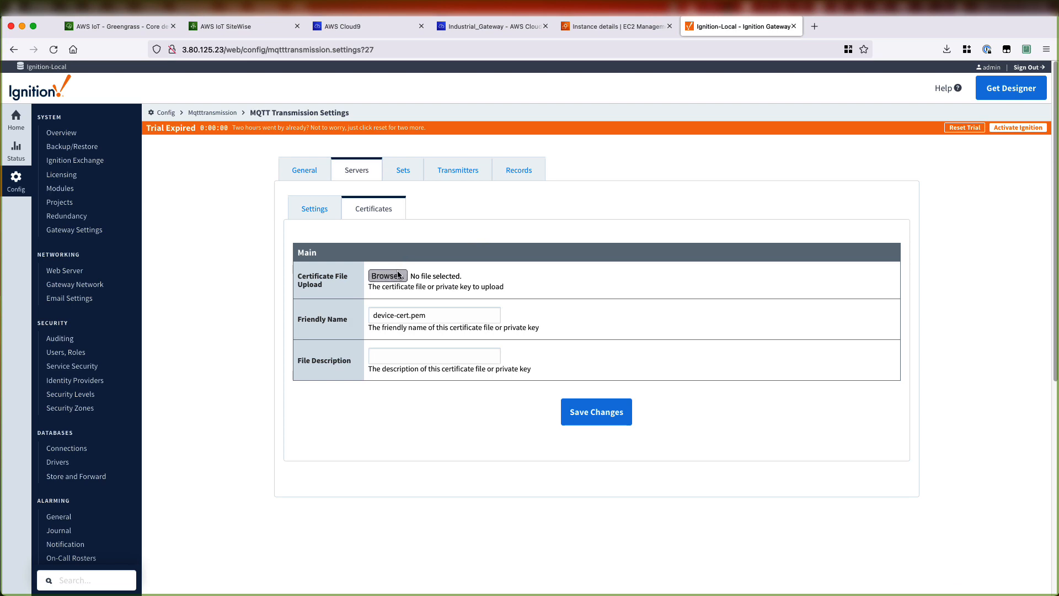
pyautogui.click(367, 221)
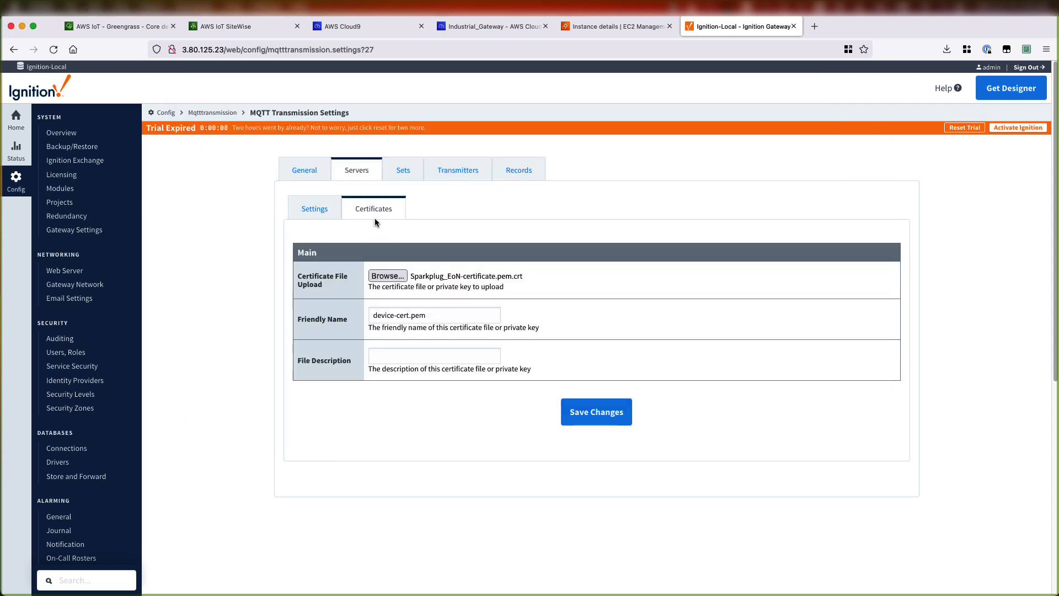
pyautogui.doubleClick(374, 221)
pyautogui.click(593, 414)
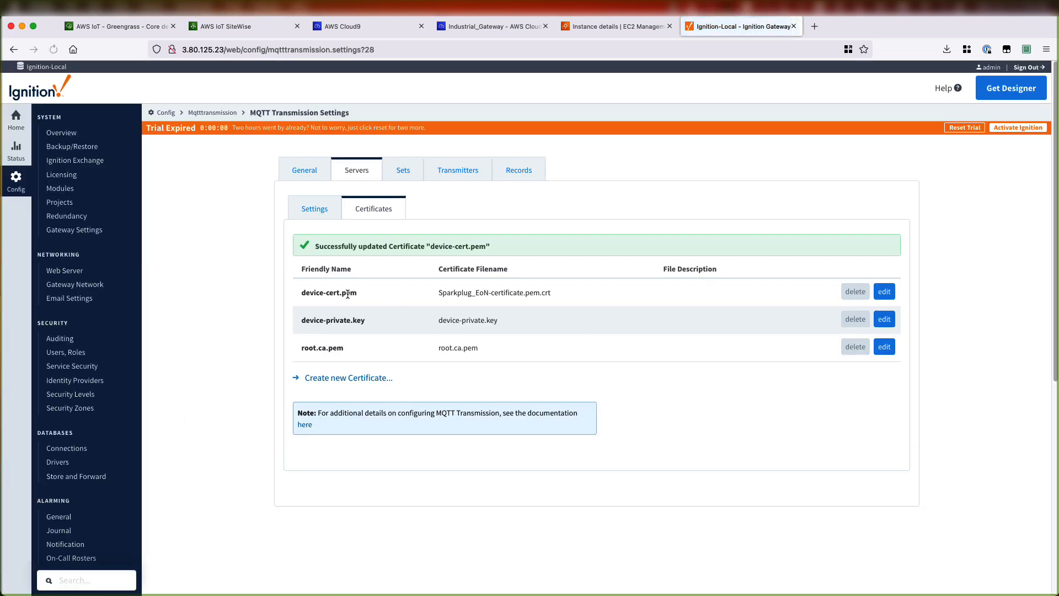
# - Replace the device-private.key certificate file with Sparkplug_EoN-private.pem.key and save
pyautogui.click(884, 319)
pyautogui.click(386, 275)
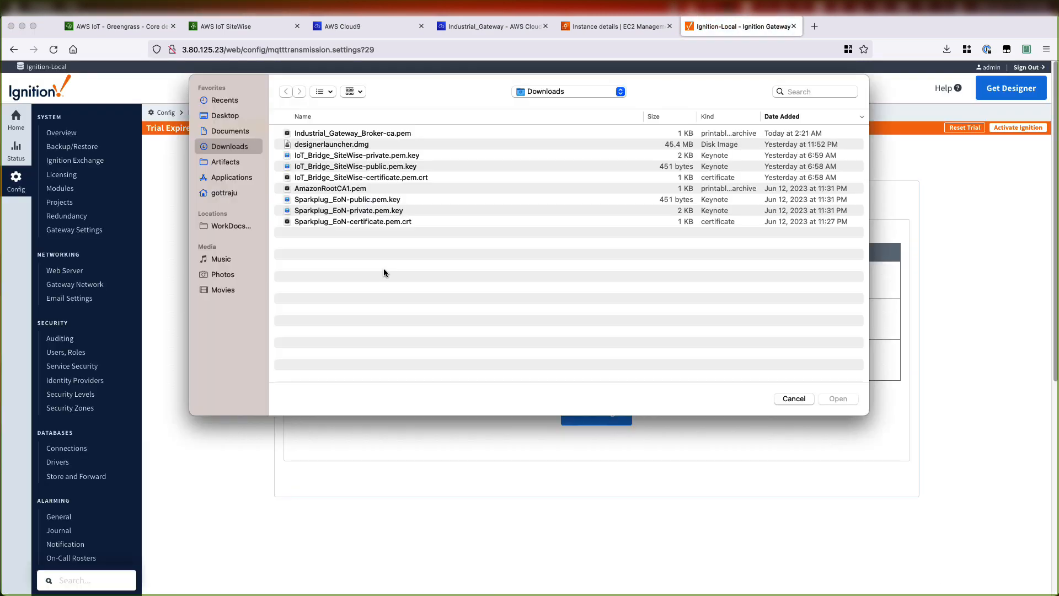
pyautogui.click(351, 211)
pyautogui.doubleClick(344, 211)
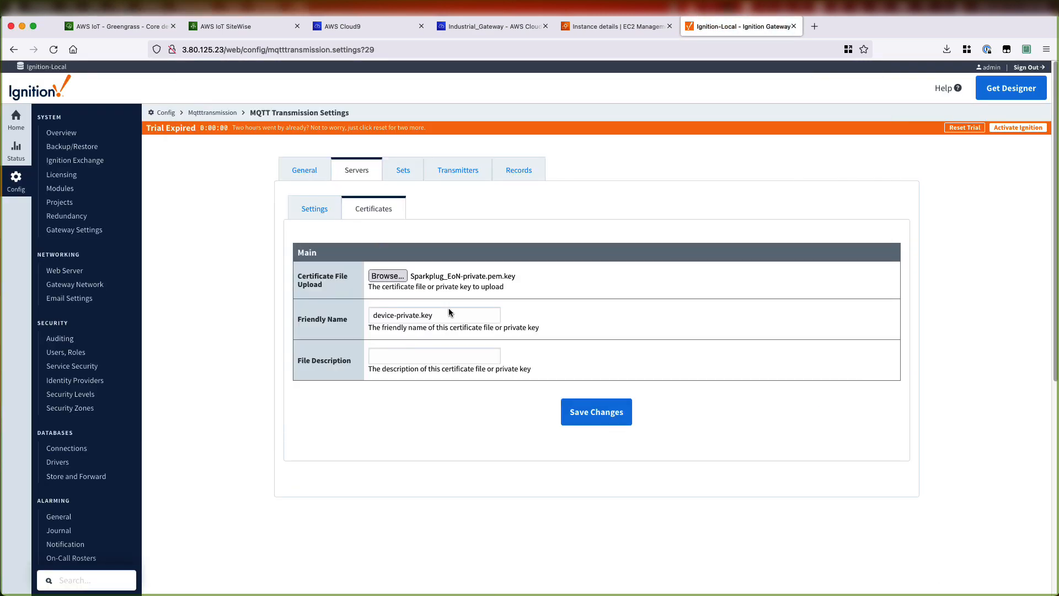
pyautogui.click(591, 418)
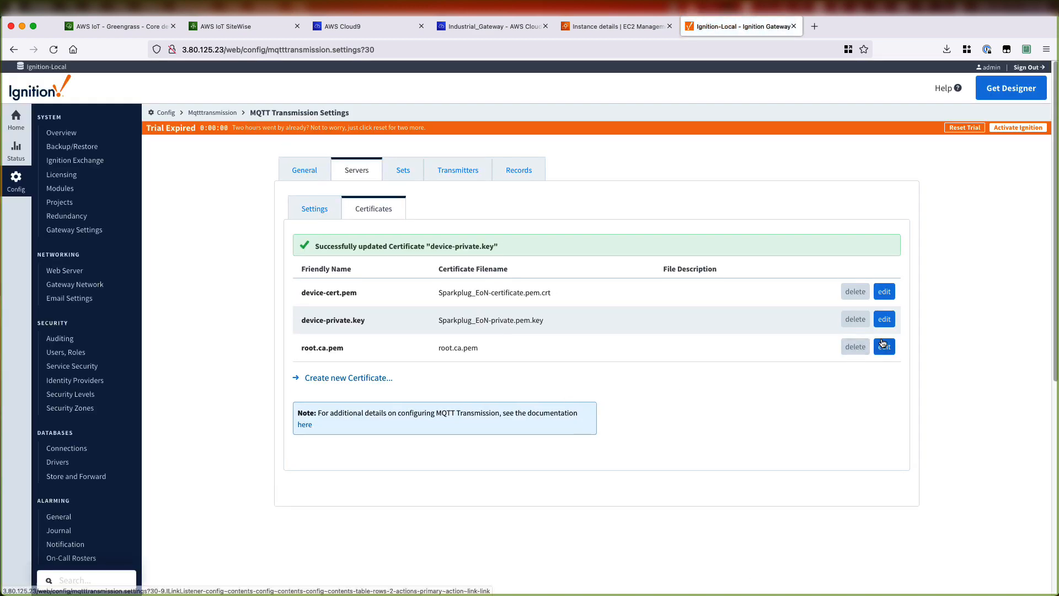
# - Replace the root.ca.pem certificate file with Industrial_Gateway_Broker-ca.pem and save
pyautogui.click(883, 348)
pyautogui.click(390, 275)
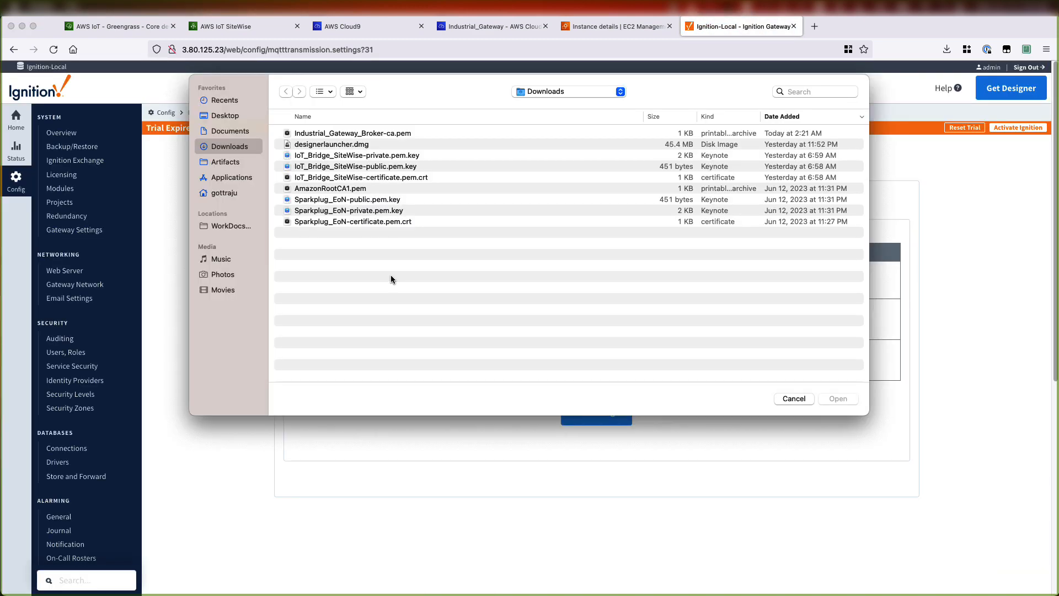
pyautogui.doubleClick(352, 133)
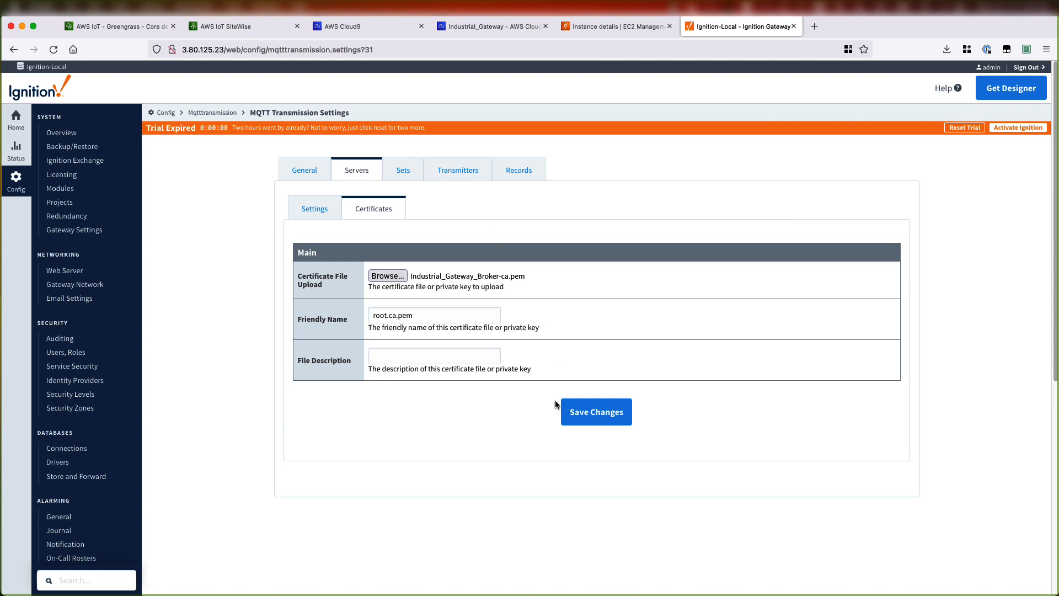
pyautogui.click(592, 413)
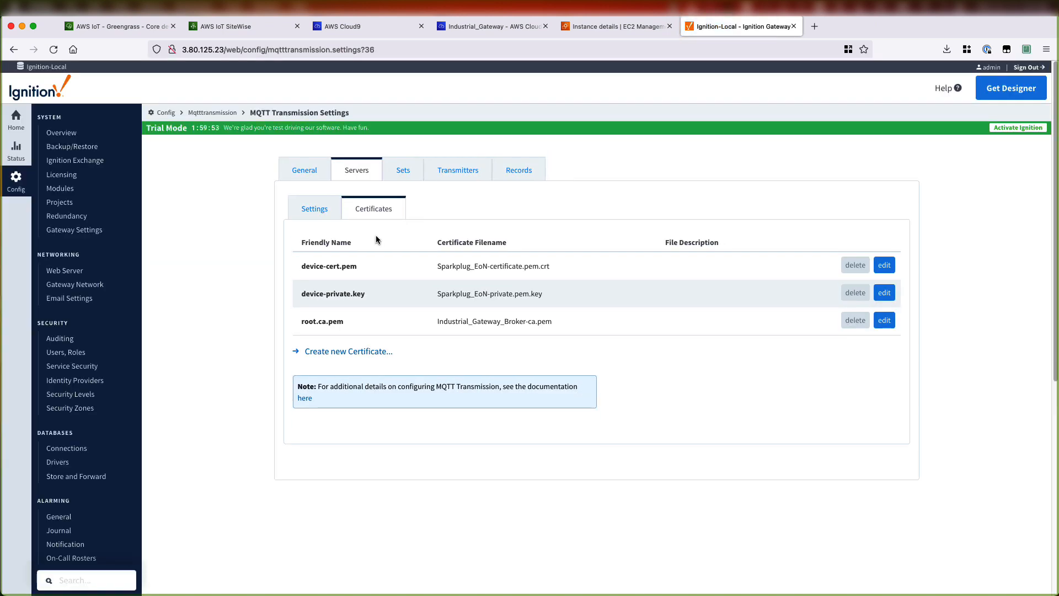
# - Edit the MQTT server, renaming it to EMQX Broker - IoT Greengrass and setting its URL to ssl://ip-172-31-70-121.ec2.internal:8883
pyautogui.click(324, 210)
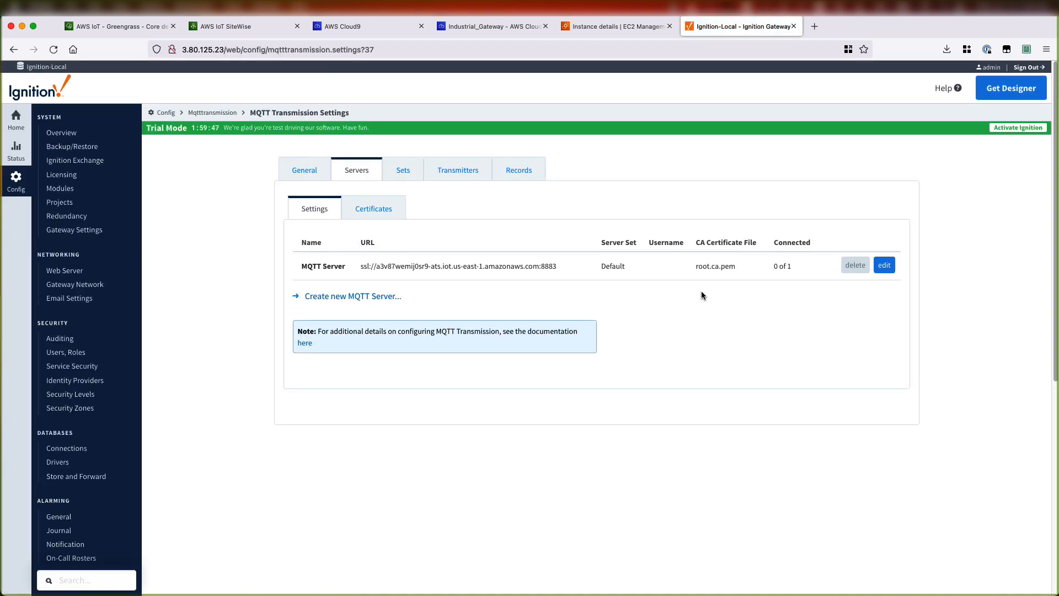
pyautogui.click(883, 265)
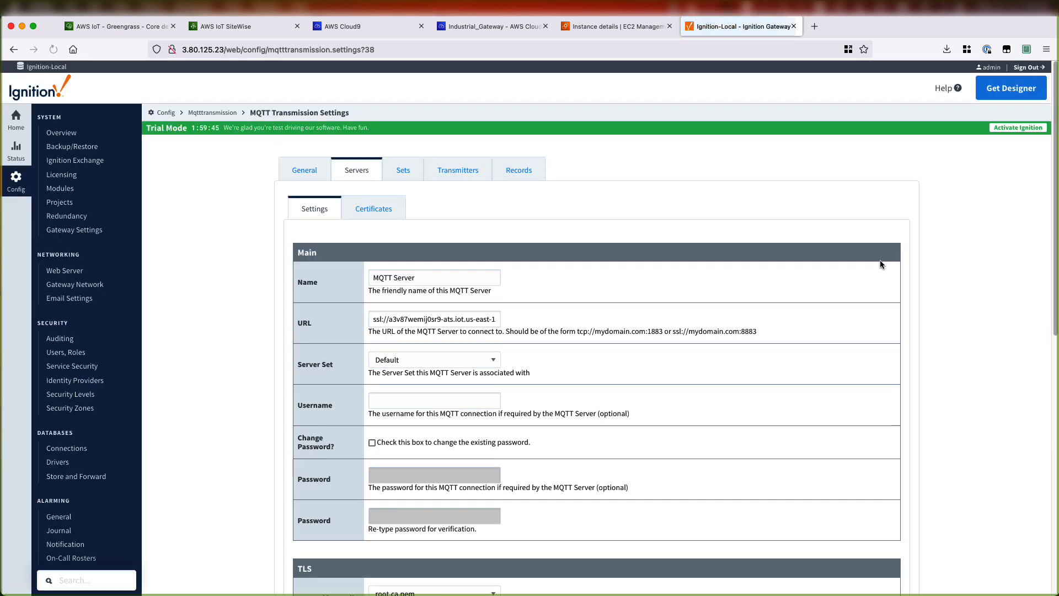
pyautogui.click(434, 278)
pyautogui.tripleClick(434, 278)
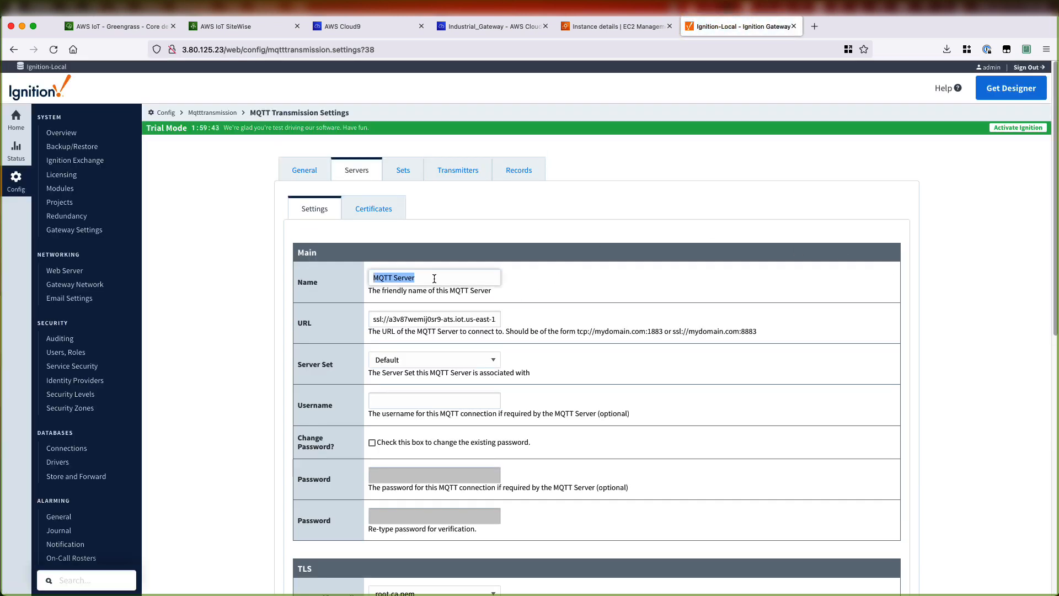
pyautogui.write('EMQX Broker - IoT Greengrass')
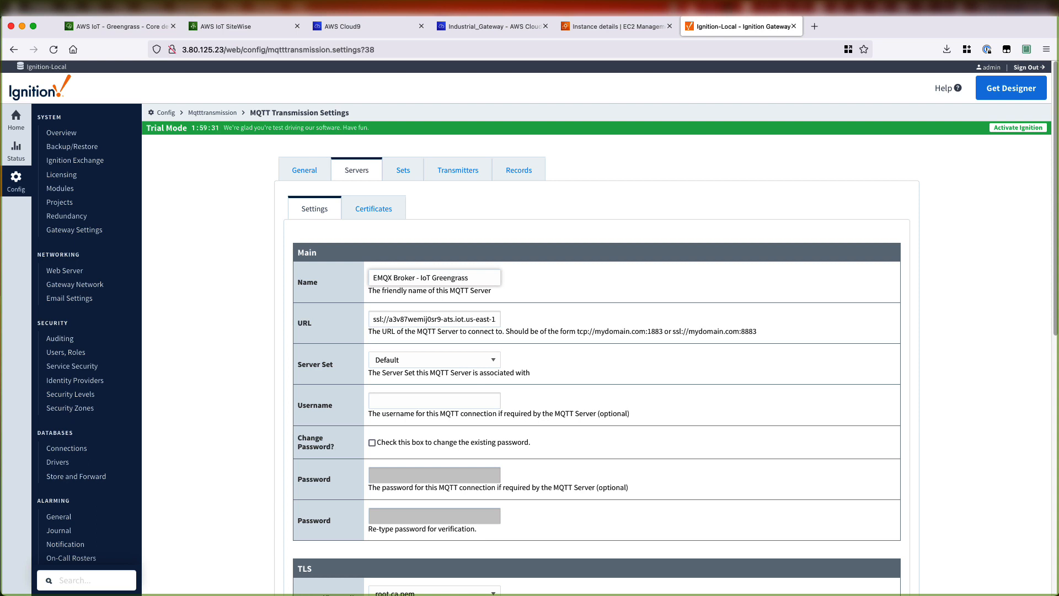
pyautogui.click(355, 324)
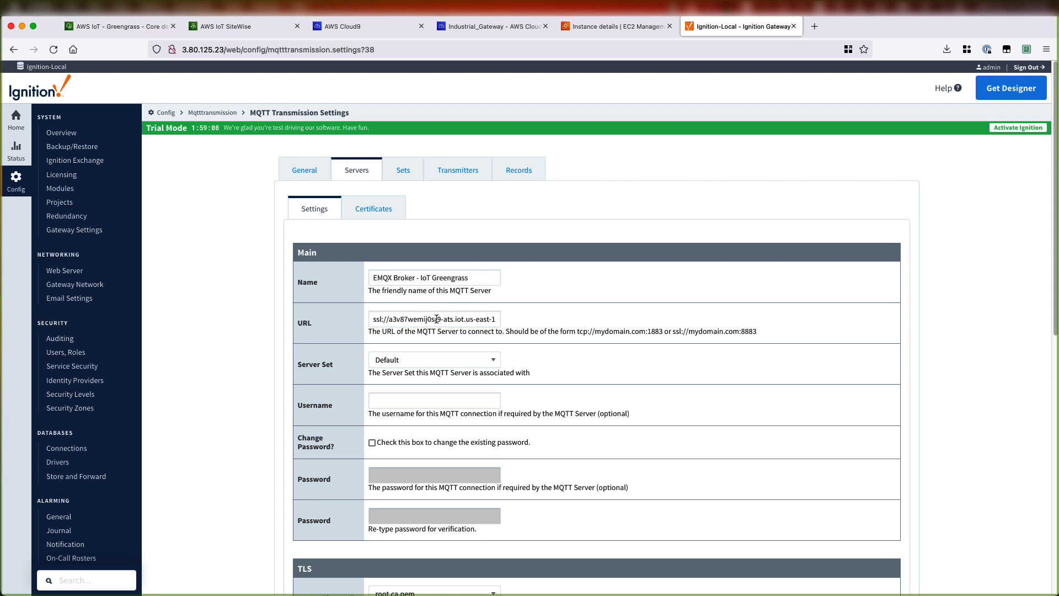
pyautogui.moveTo(388, 319); pyautogui.dragTo(515, 320)
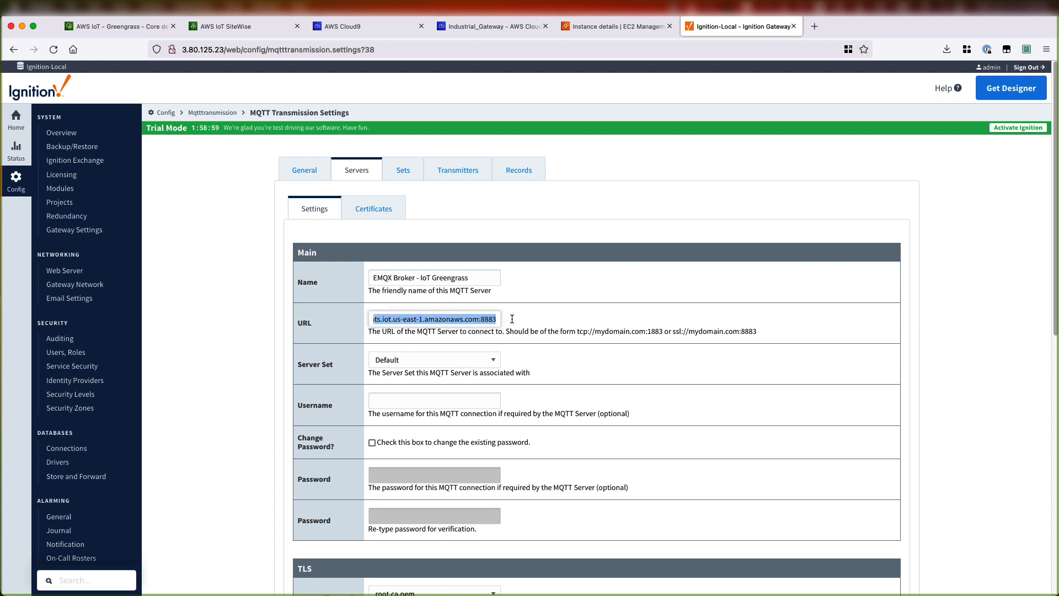
pyautogui.write('ip-172-31-70-121.ec2.internal')
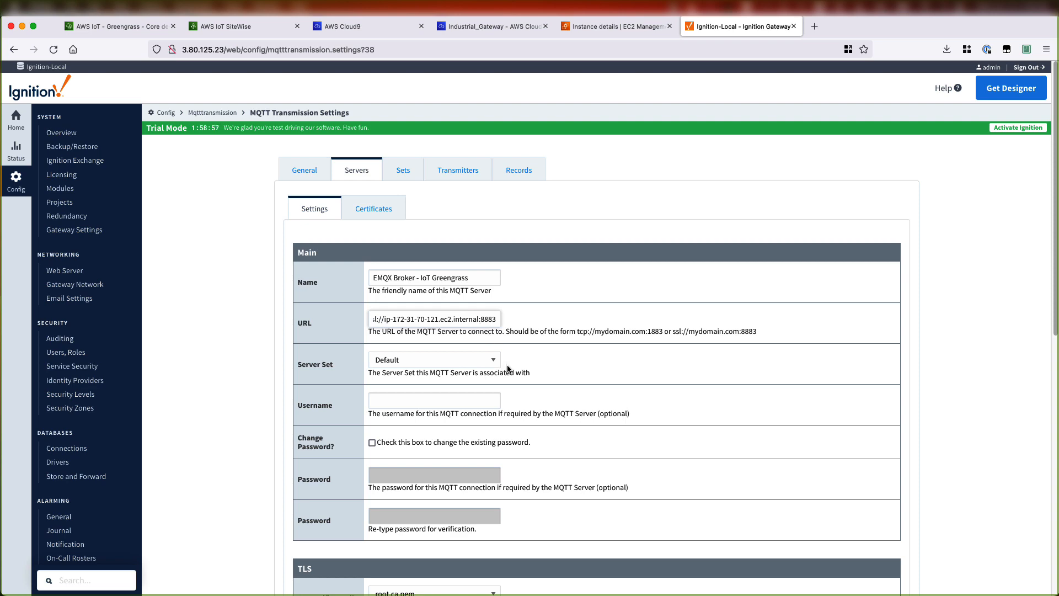
# - Show advanced properties, set the Client ID to Sparkplug_EoN, and save the server changes
pyautogui.click(428, 347)
pyautogui.scroll(-3, 428, 347)
pyautogui.scroll(-2, 428, 374)
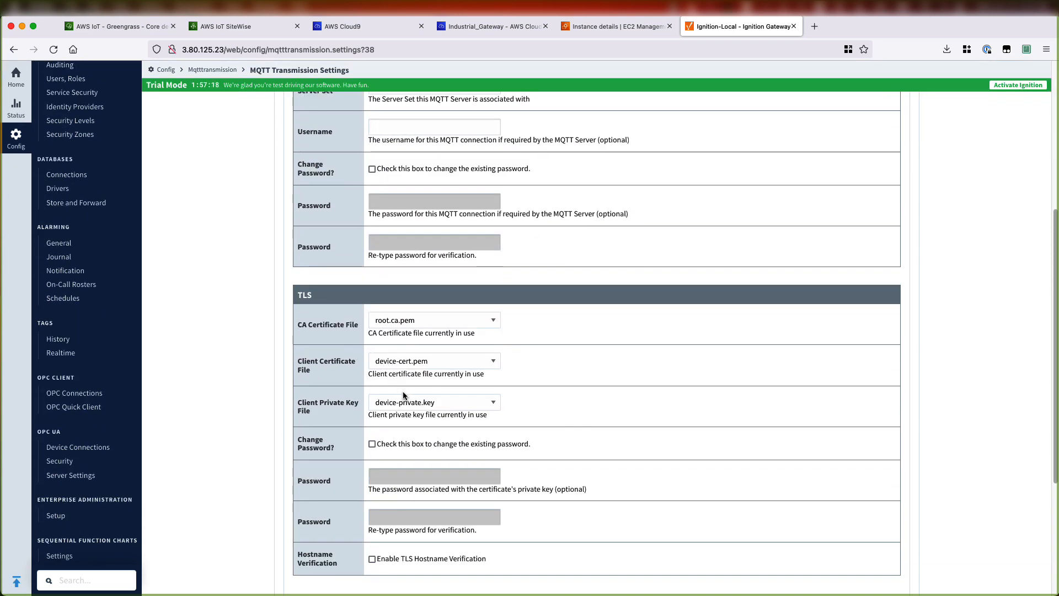
pyautogui.scroll(-3, 393, 386)
pyautogui.click(347, 394)
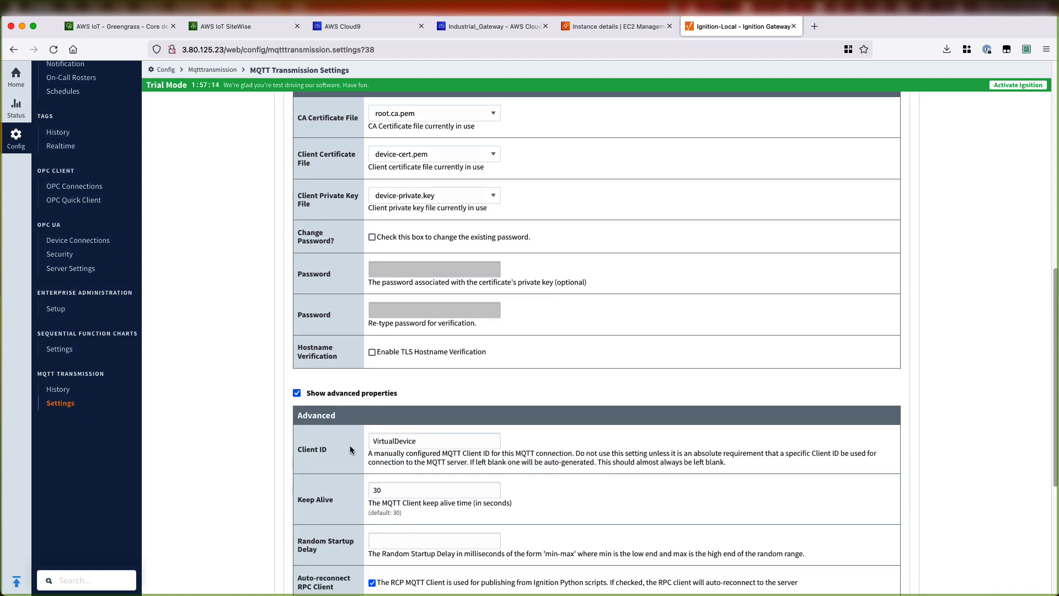
pyautogui.doubleClick(394, 441)
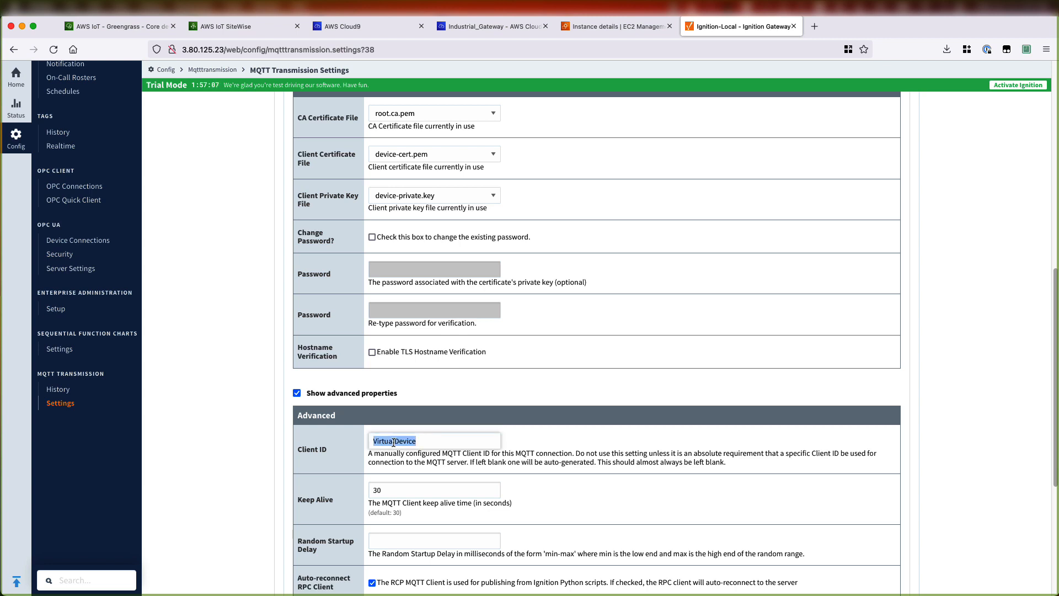
pyautogui.write('Sparkplug_EoN')
pyautogui.scroll(-4, 463, 498)
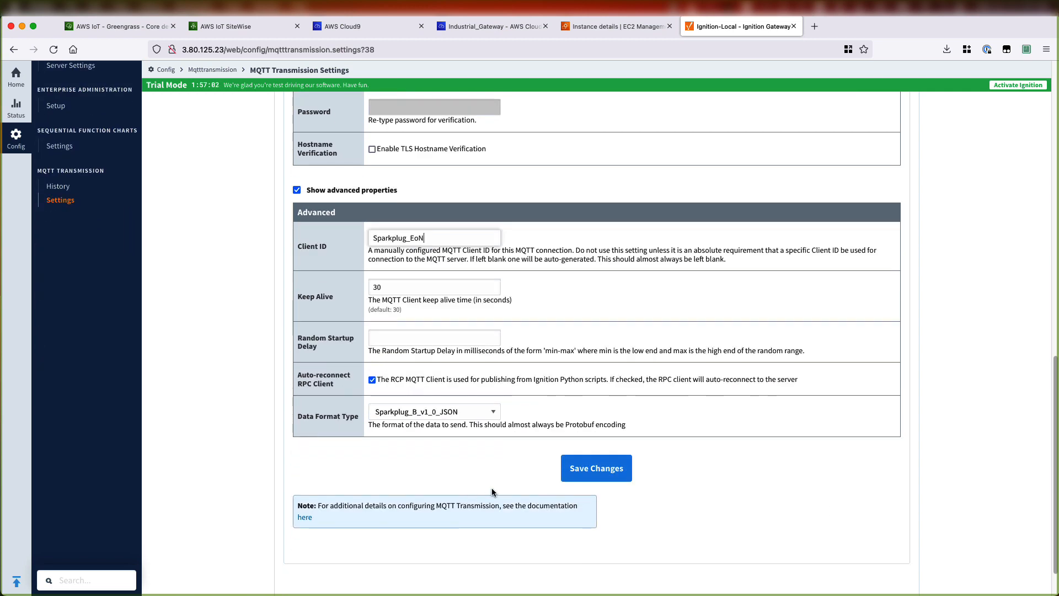
pyautogui.click(588, 472)
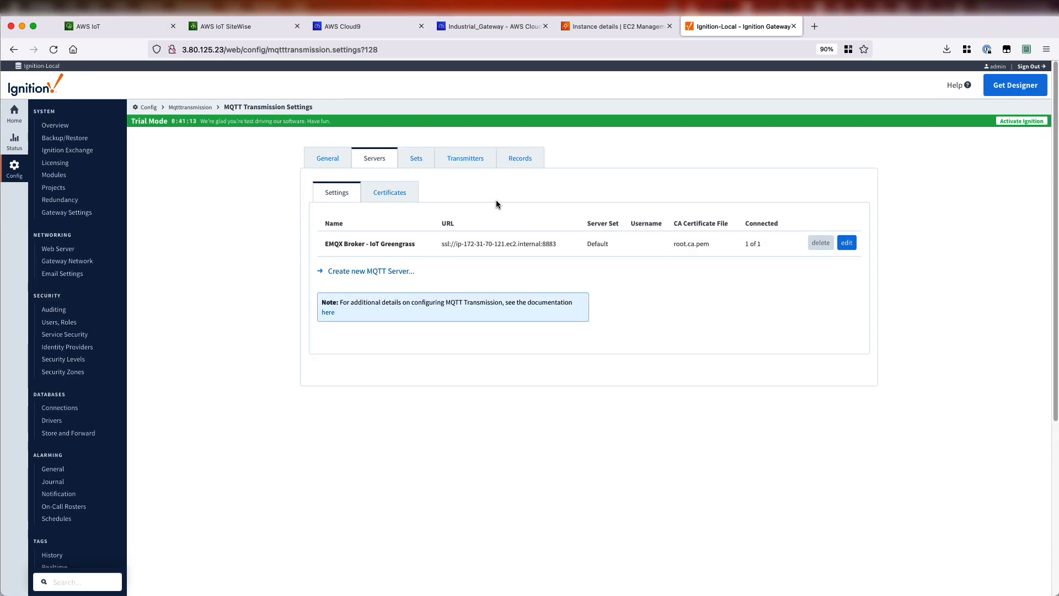
# - Edit the Transmitter's Sparkplug settings, setting Group ID to siteA and Edge Node ID to edge_node_1, and save
pyautogui.click(466, 160)
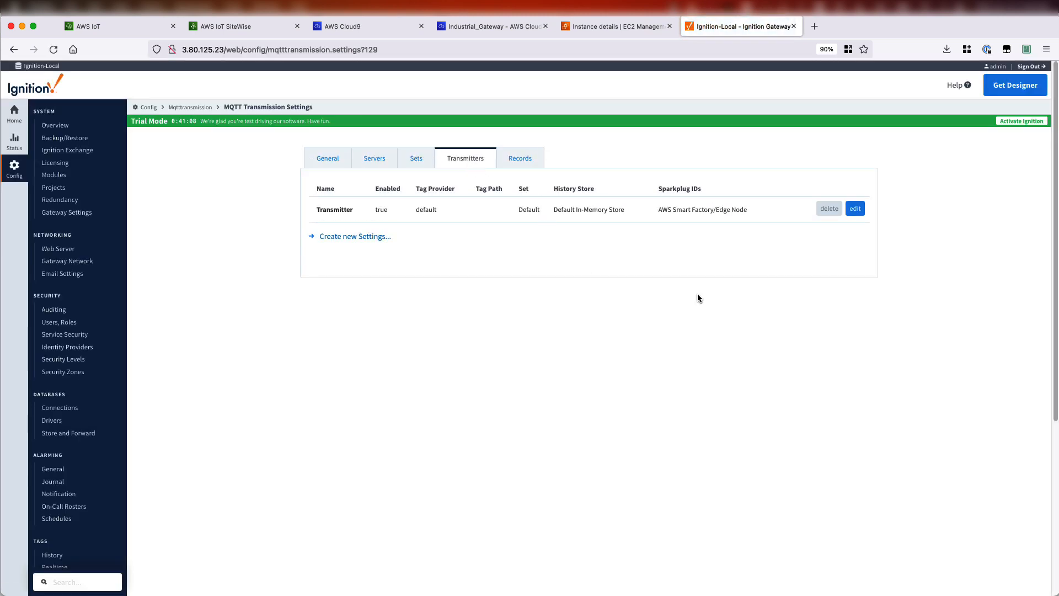
pyautogui.click(855, 208)
pyautogui.scroll(-10, 575, 392)
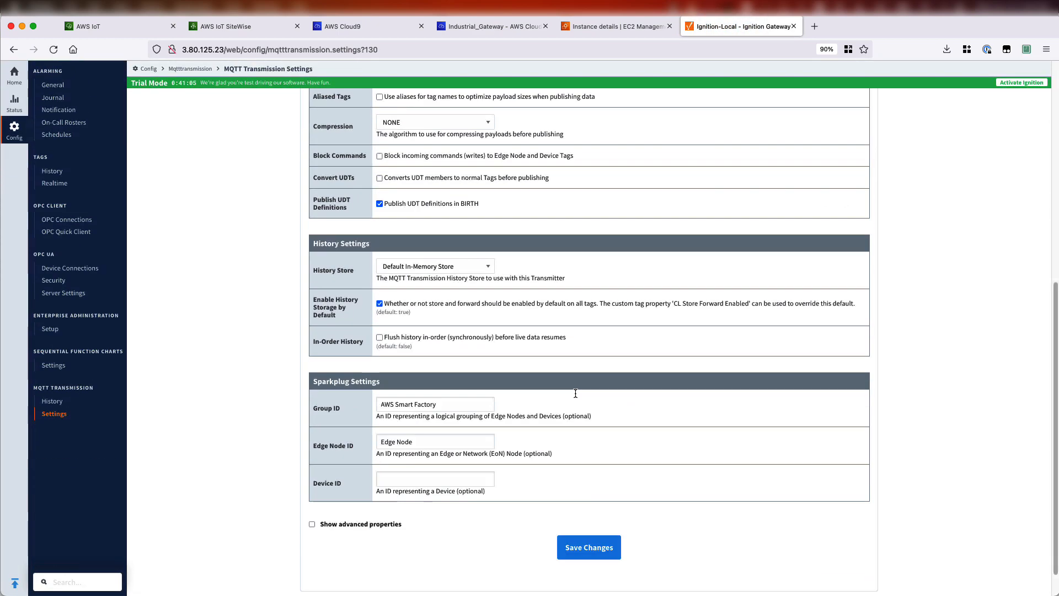
pyautogui.moveTo(447, 368); pyautogui.dragTo(357, 363)
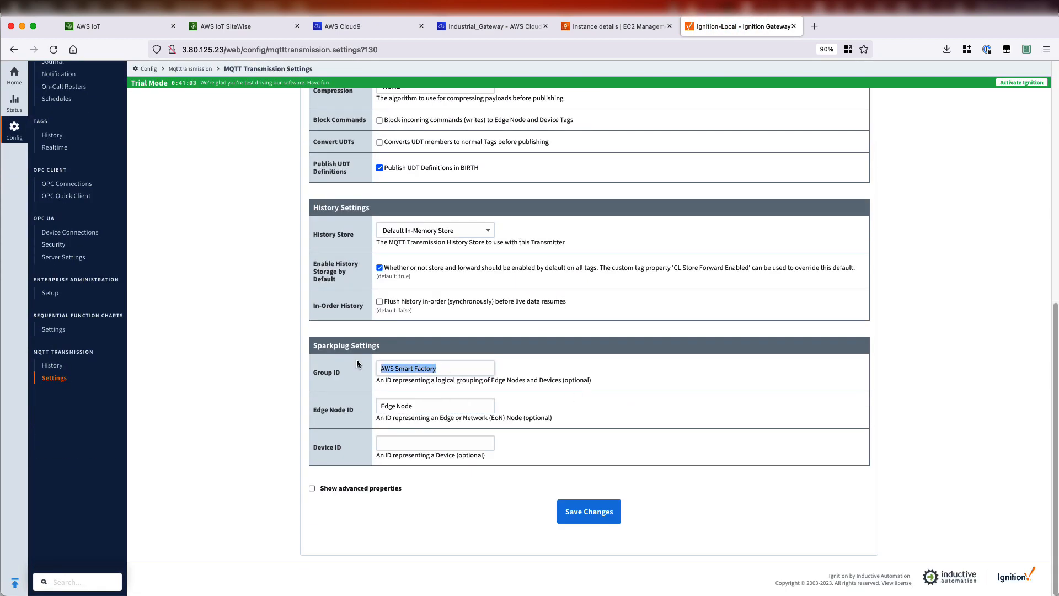
pyautogui.write('siteA')
pyautogui.press('Tab')
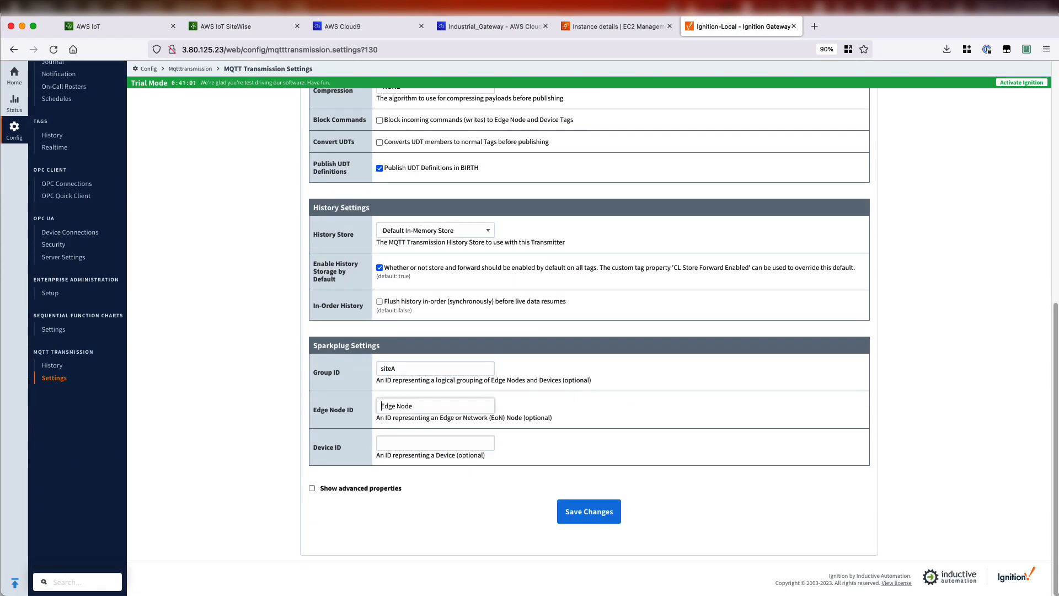
pyautogui.write('edge_node_1')
pyautogui.hotkey('shift', 'End')
pyautogui.write('1')
pyautogui.click(585, 512)
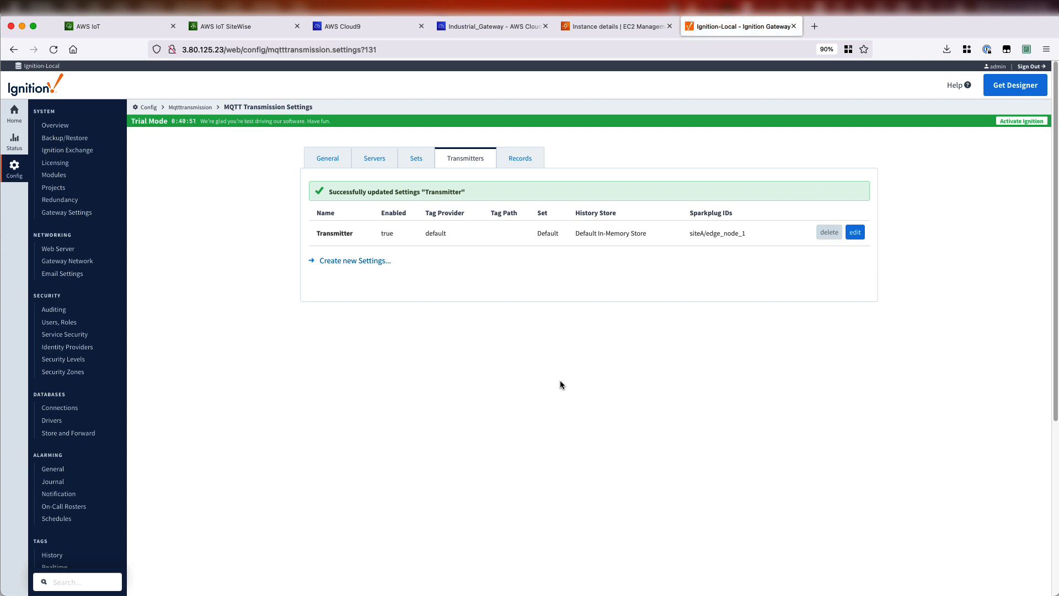
pyautogui.press('super+Tab')
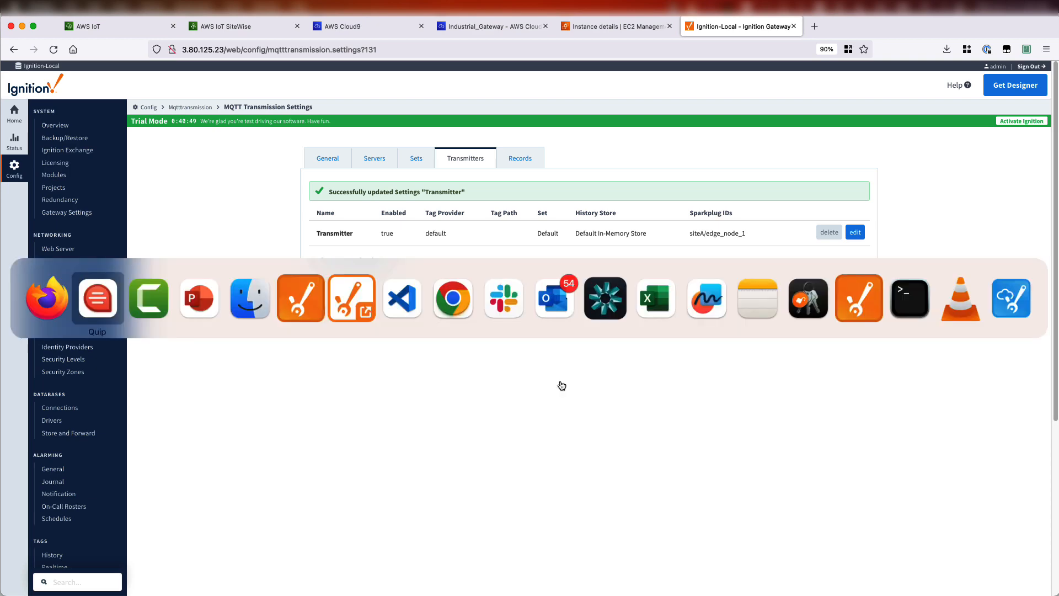
pyautogui.press('super+Tab')
pyautogui.press('super+Tab')
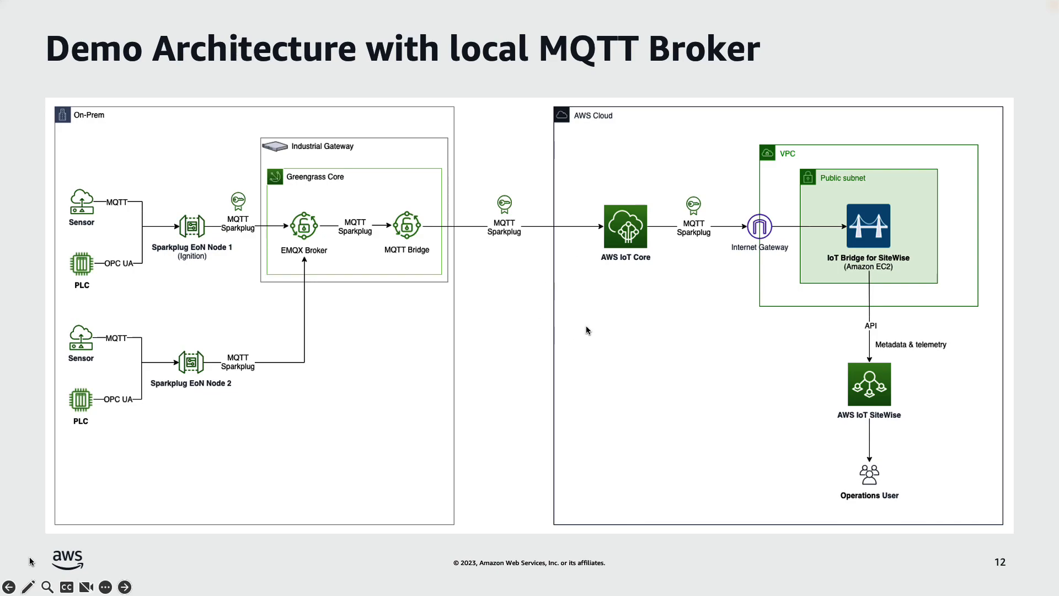
pyautogui.press('super+Tab')
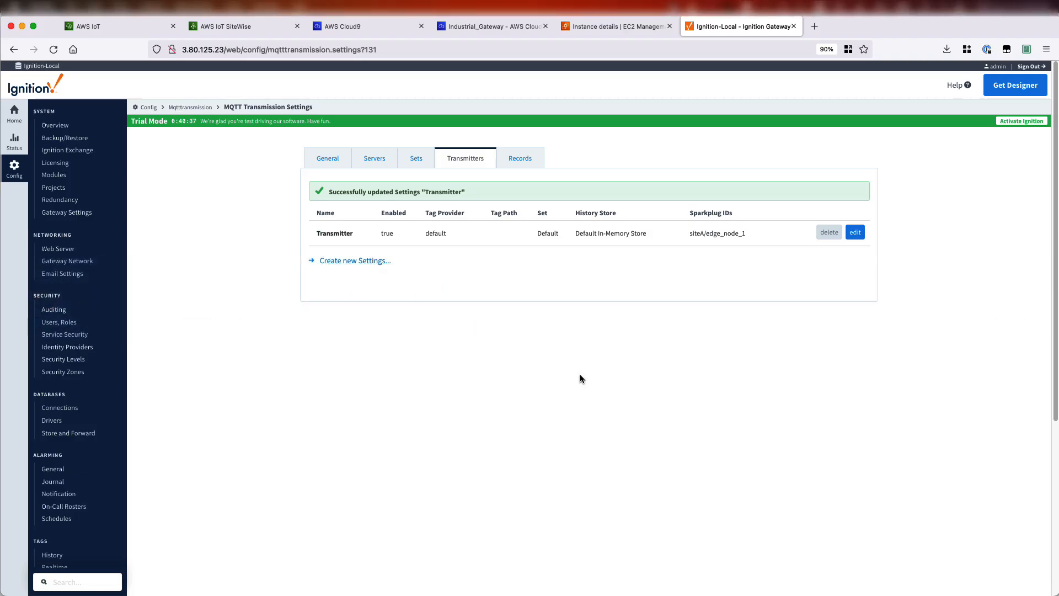
# - In the AWS IoT console's MQTT test client, subscribe to the topic filter spBv1.0/#
pyautogui.click(93, 28)
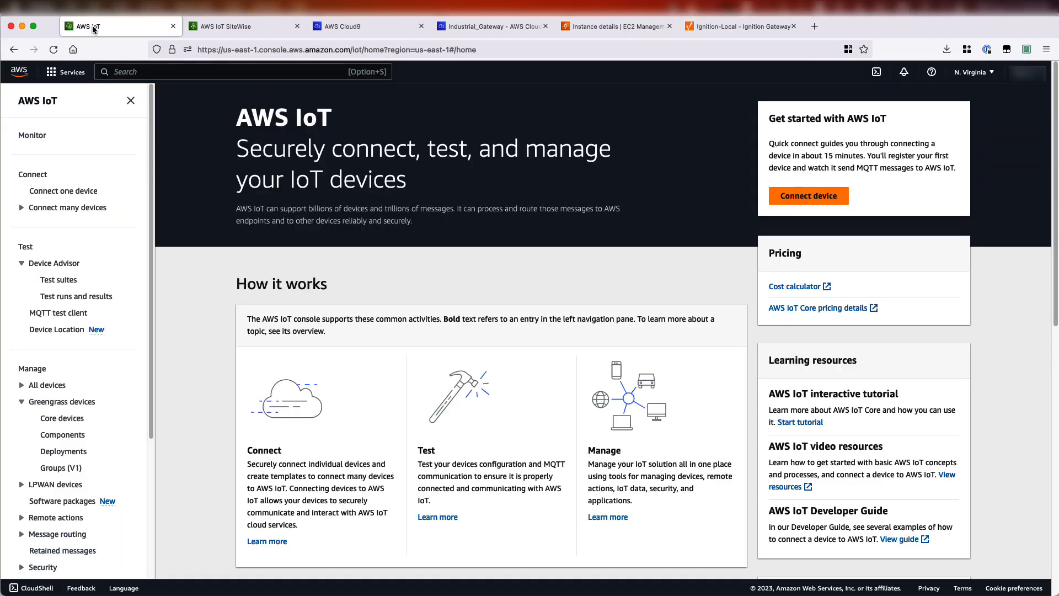
pyautogui.click(79, 313)
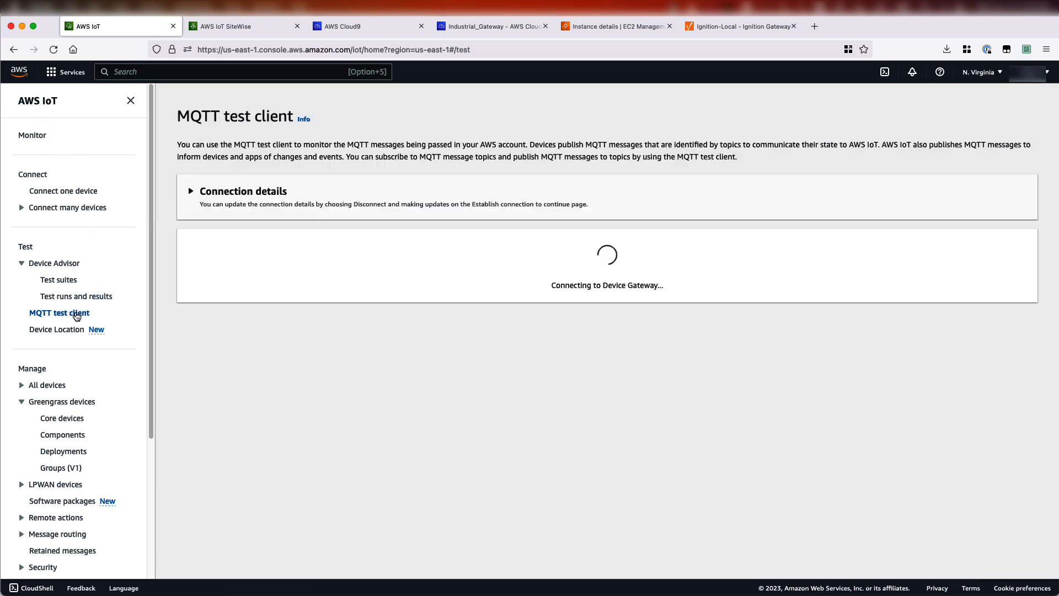
pyautogui.click(233, 317)
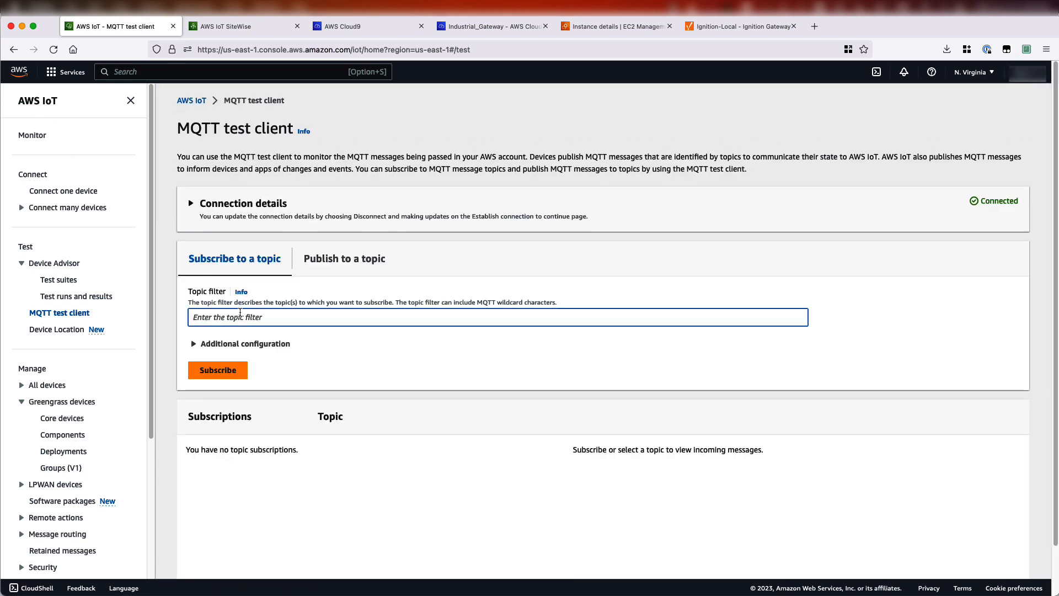
pyautogui.write('spBv1.0/#')
pyautogui.click(232, 371)
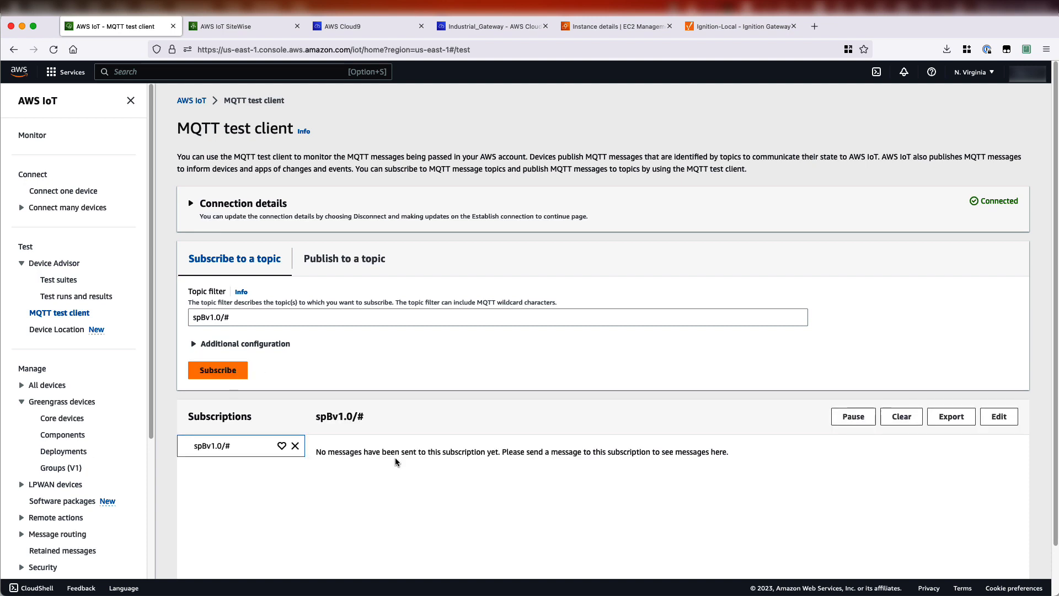
# - Restart MQTT Transmission in the Ignition Gateway by disabling and re-enabling it, saving each change
pyautogui.click(721, 32)
pyautogui.click(329, 149)
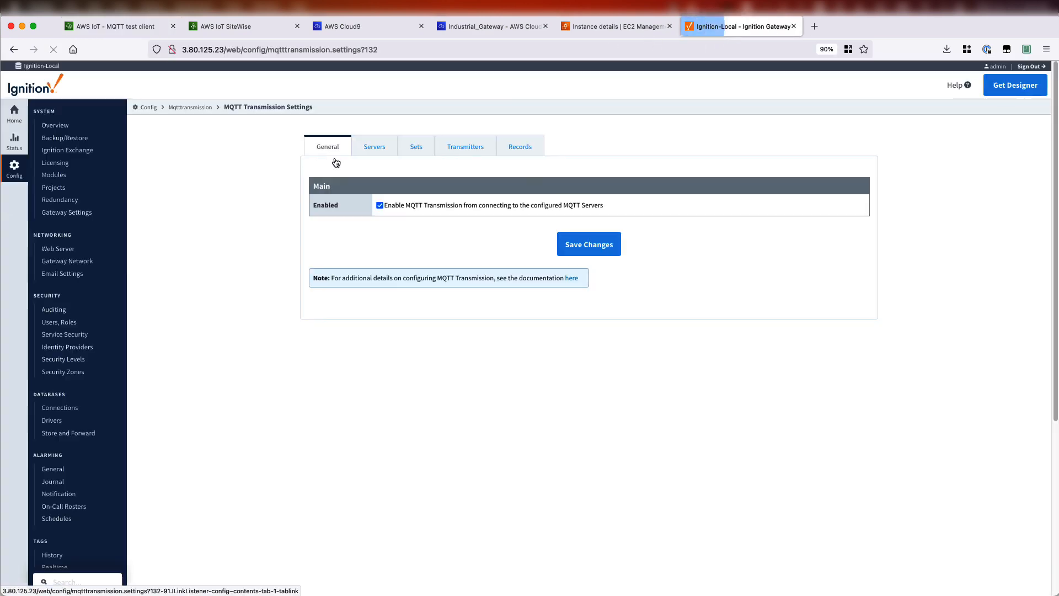
pyautogui.click(573, 256)
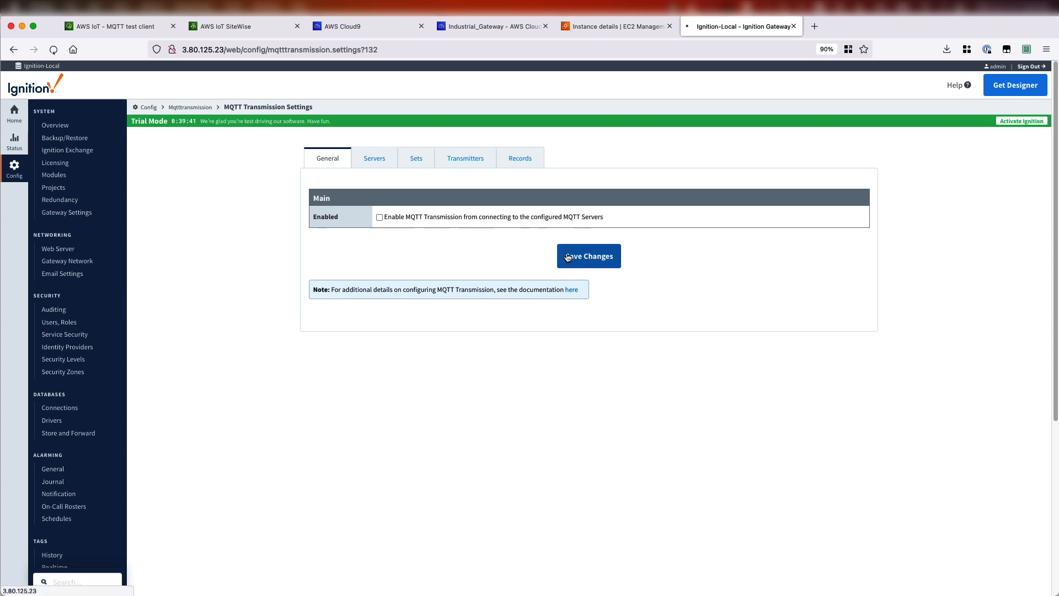
pyautogui.click(379, 238)
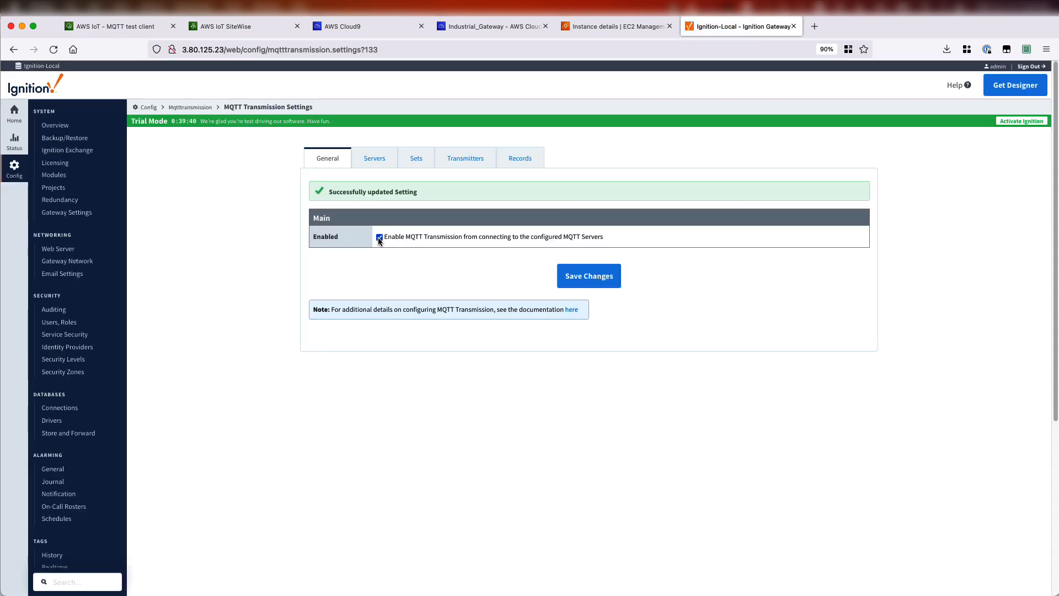
pyautogui.click(575, 284)
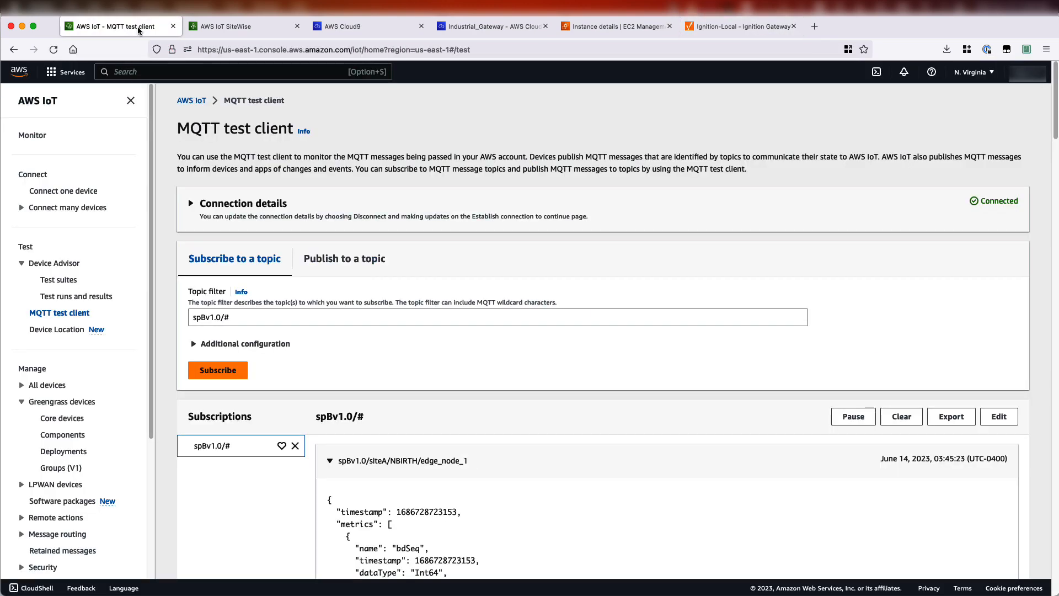
# - Examine the incoming Sparkplug NBIRTH message for edge_node_1 in the MQTT test client
pyautogui.click(133, 27)
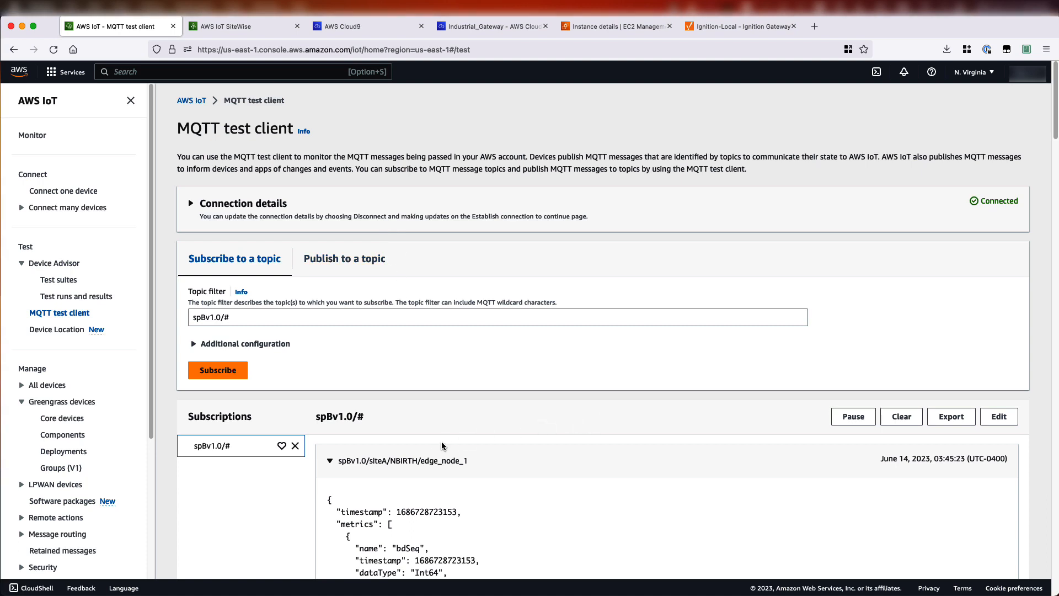
pyautogui.scroll(-3, 420, 444)
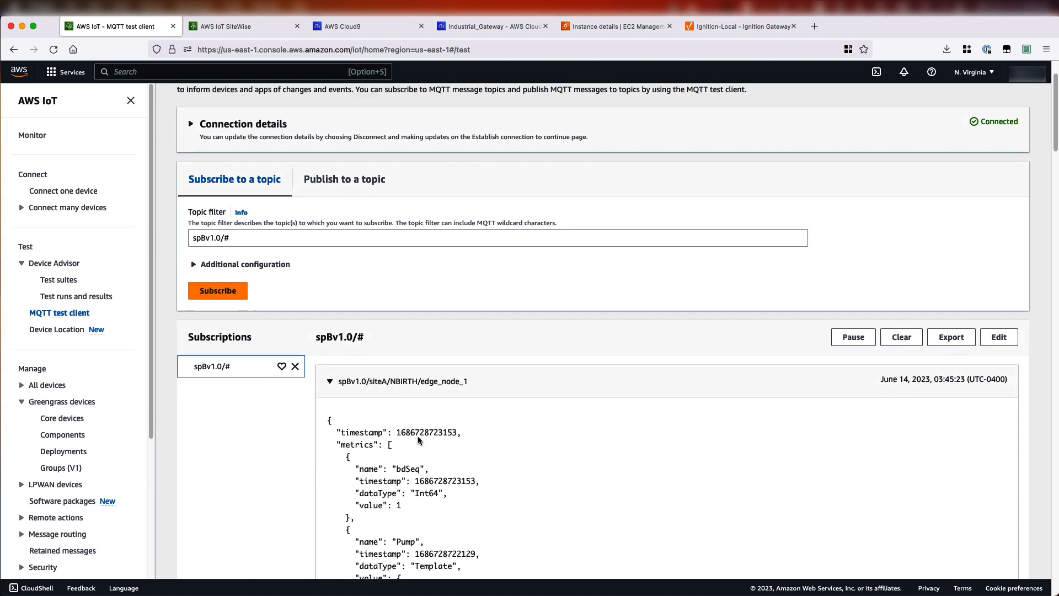
pyautogui.scroll(-4, 441, 428)
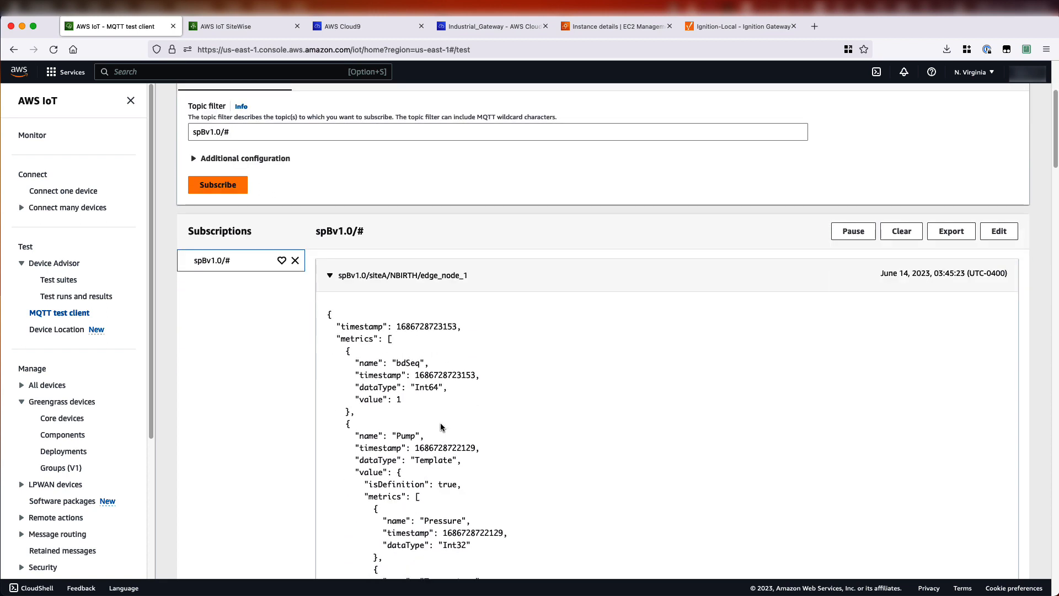